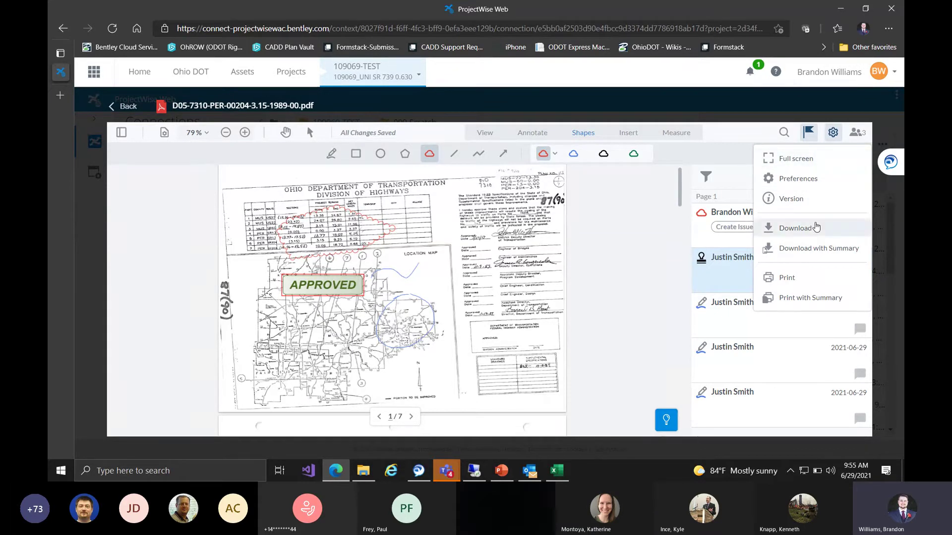
- Download the marked-up D05-7310-PER-00204-3.15-1989-00.pdf, view the copy, and return to the ProjectWise page
{"action": "left_click", "coordinate": [818, 230]}
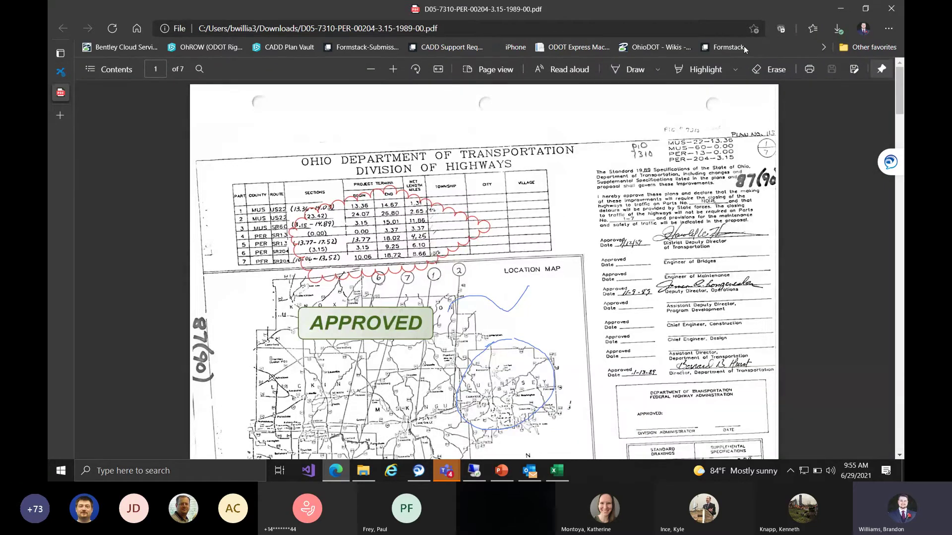
{"action": "left_click", "coordinate": [833, 9]}
{"action": "left_click", "coordinate": [334, 473]}
{"action": "left_click", "coordinate": [64, 74]}
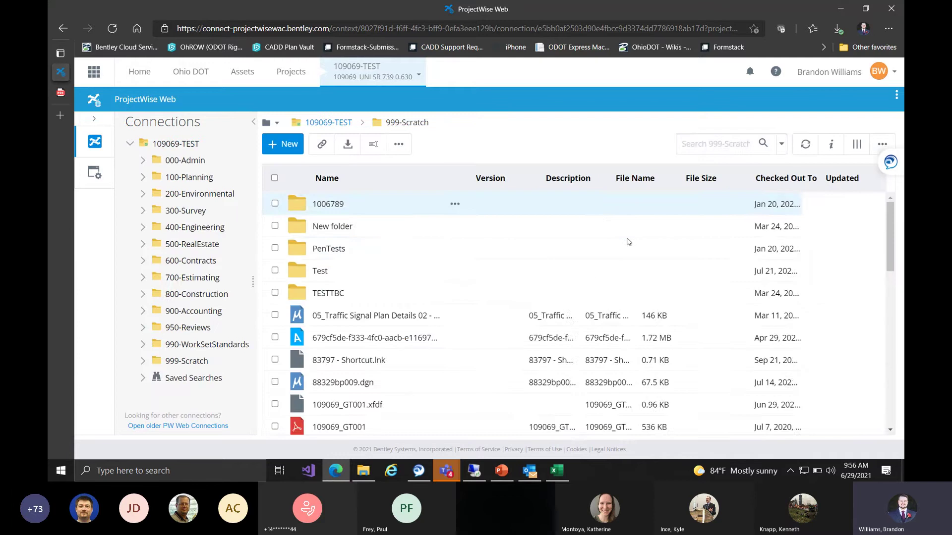
- Widen the Name column of the 999-Scratch file list so the full D05-7310-PER file names can be read
{"action": "scroll", "coordinate": [593, 271], "scroll_direction": "down", "scroll_amount": 1}
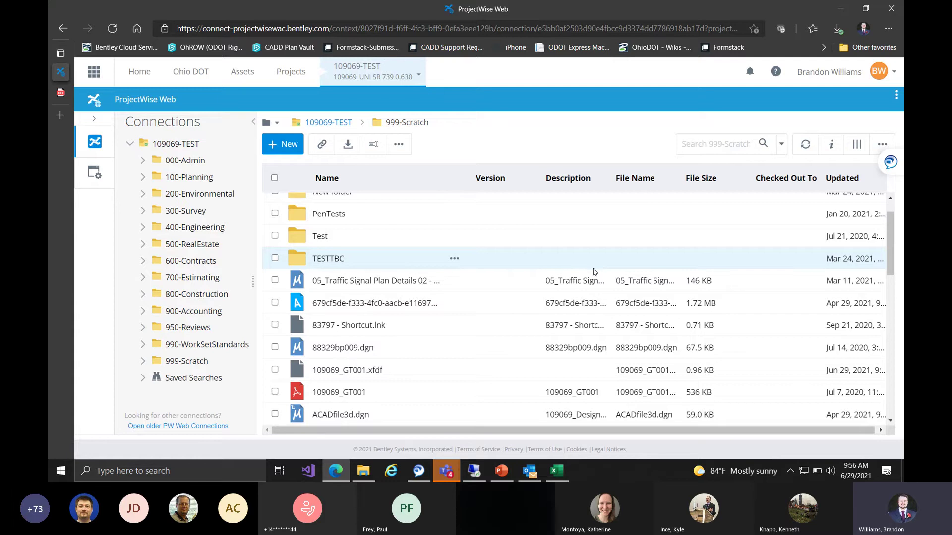
{"action": "scroll", "coordinate": [594, 272], "scroll_direction": "down", "scroll_amount": 3}
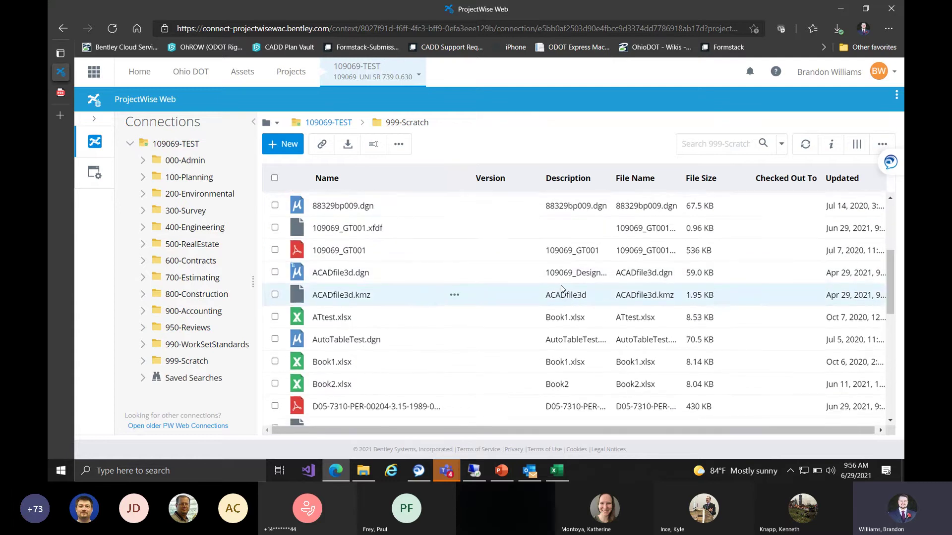
{"action": "scroll", "coordinate": [561, 289], "scroll_direction": "down", "scroll_amount": 2}
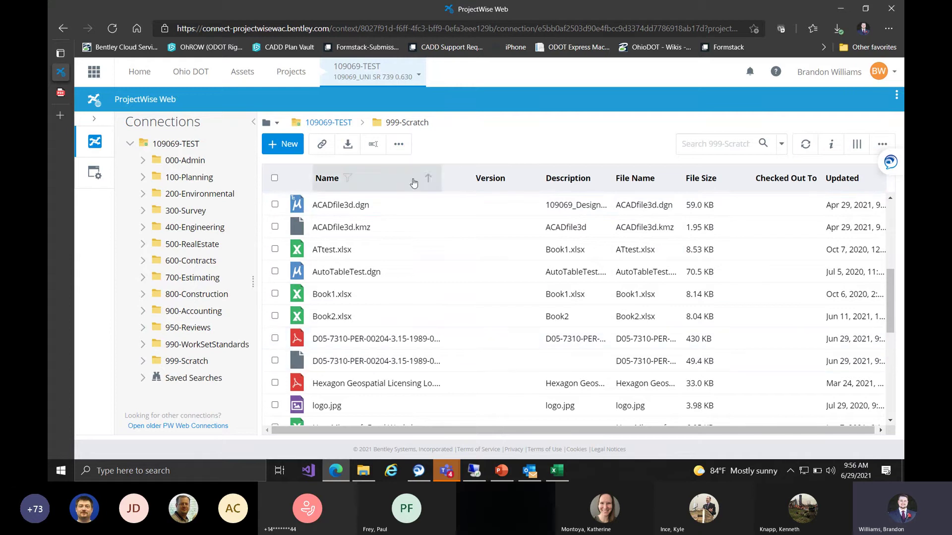
{"action": "left_click_drag", "start_coordinate": [473, 182], "coordinate": [545, 183]}
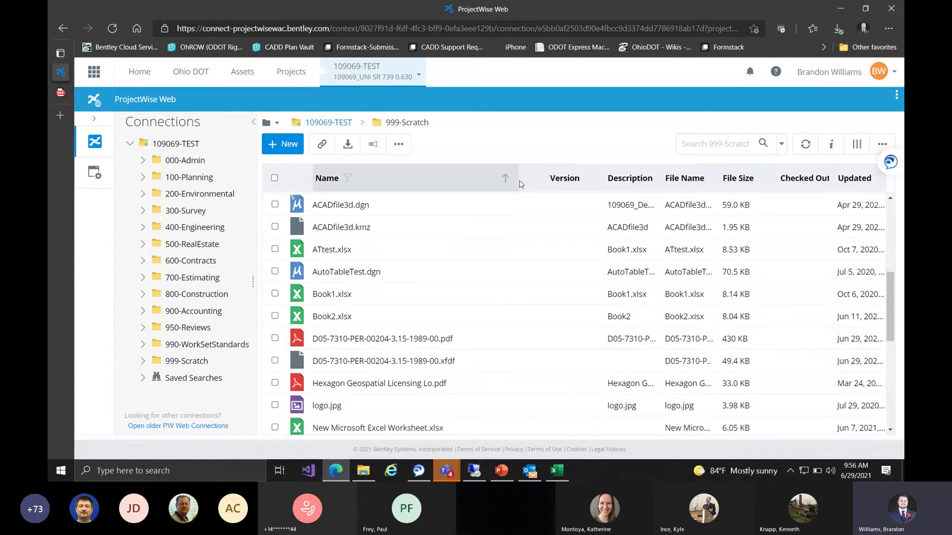
{"action": "scroll", "coordinate": [386, 350], "scroll_direction": "down", "scroll_amount": 1}
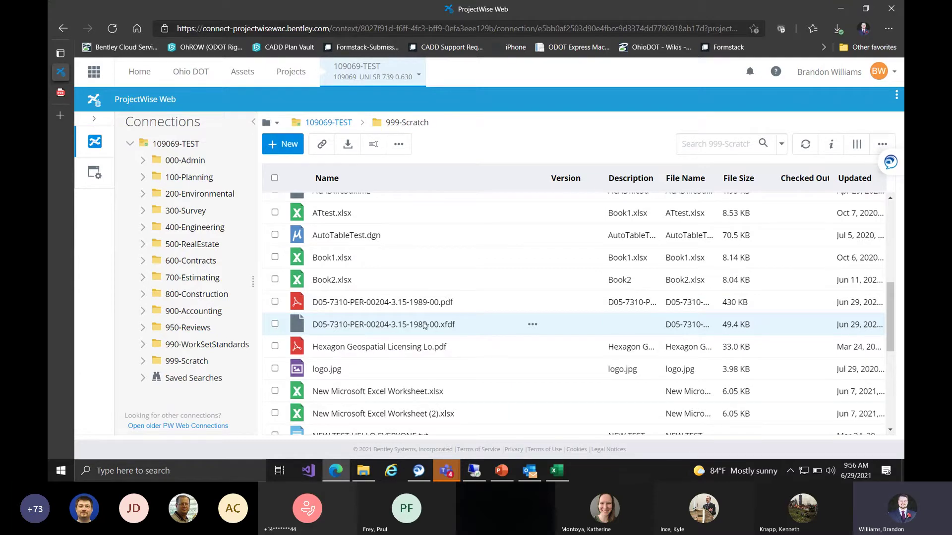
- Open D05-7310-PER-00204-3.15-1989-00.pdf from the 999-Scratch folder in the markup viewer and show its annotation list
{"action": "left_click", "coordinate": [413, 304]}
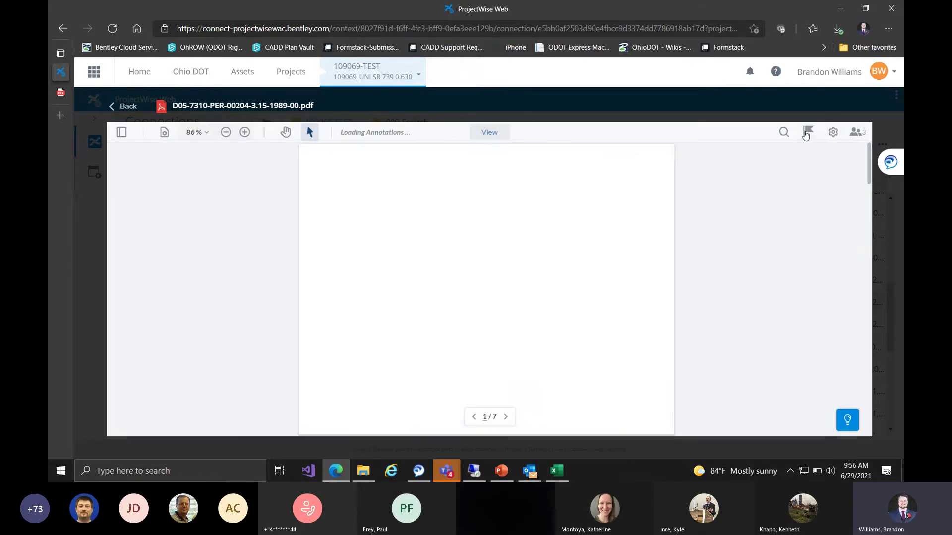
{"action": "left_click", "coordinate": [806, 133]}
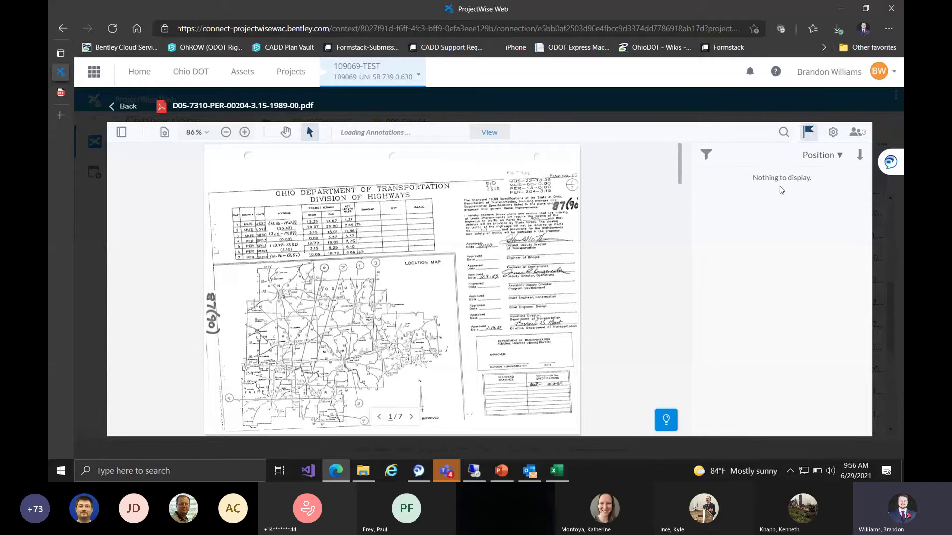
{"action": "scroll", "coordinate": [520, 257], "scroll_direction": "down", "scroll_amount": 3}
{"action": "scroll", "coordinate": [501, 257], "scroll_direction": "up", "scroll_amount": 3}
{"action": "left_click", "coordinate": [809, 132]}
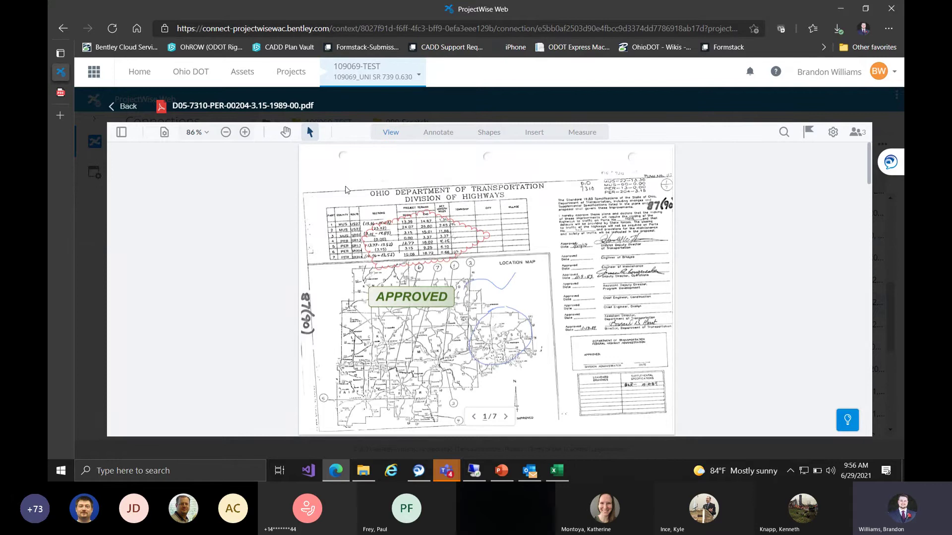
{"action": "left_click", "coordinate": [808, 132]}
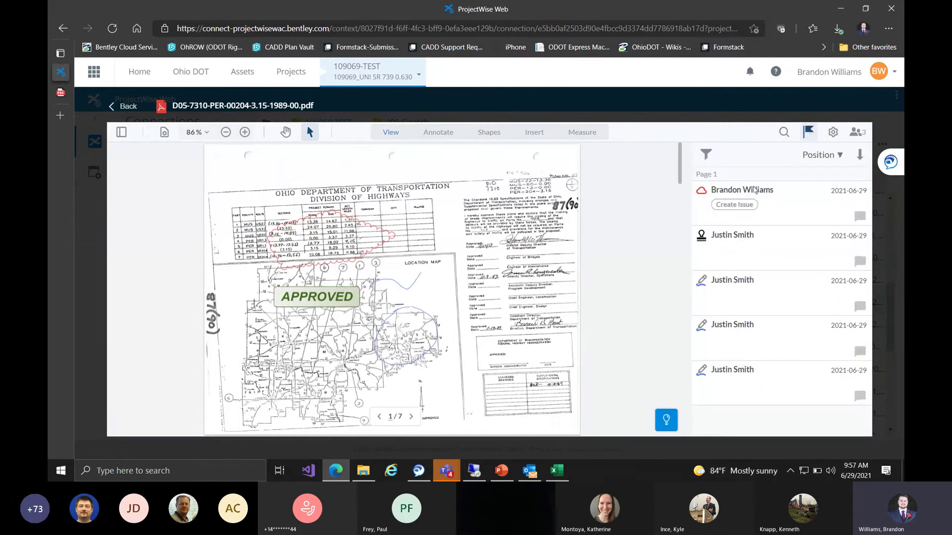
- Select the stamp and freehand markups in the annotation list to locate them on page 1
{"action": "left_click", "coordinate": [739, 298]}
{"action": "left_click", "coordinate": [745, 252]}
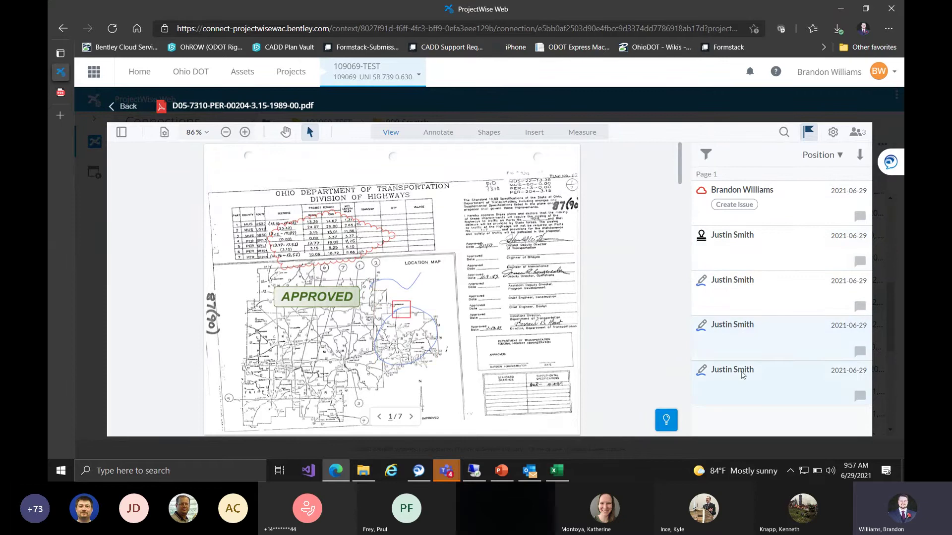
{"action": "left_click", "coordinate": [744, 298]}
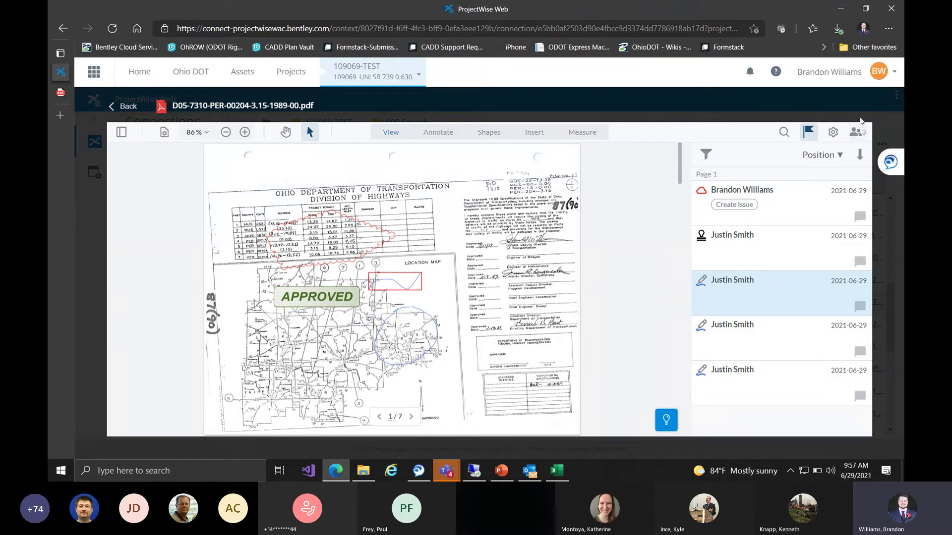
- Download the annotated PDF without a summary and open the downloaded copy to check its markups
{"action": "left_click", "coordinate": [833, 132]}
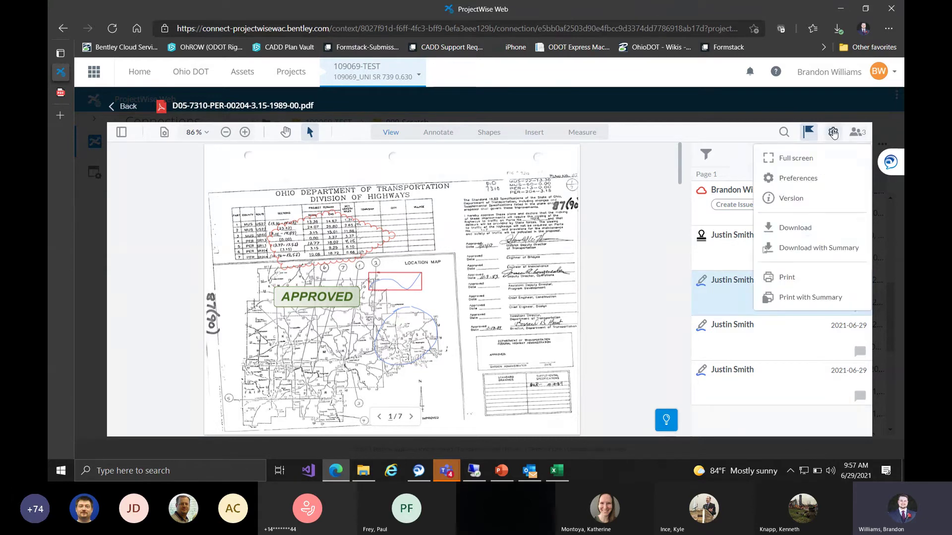
{"action": "left_click", "coordinate": [814, 230]}
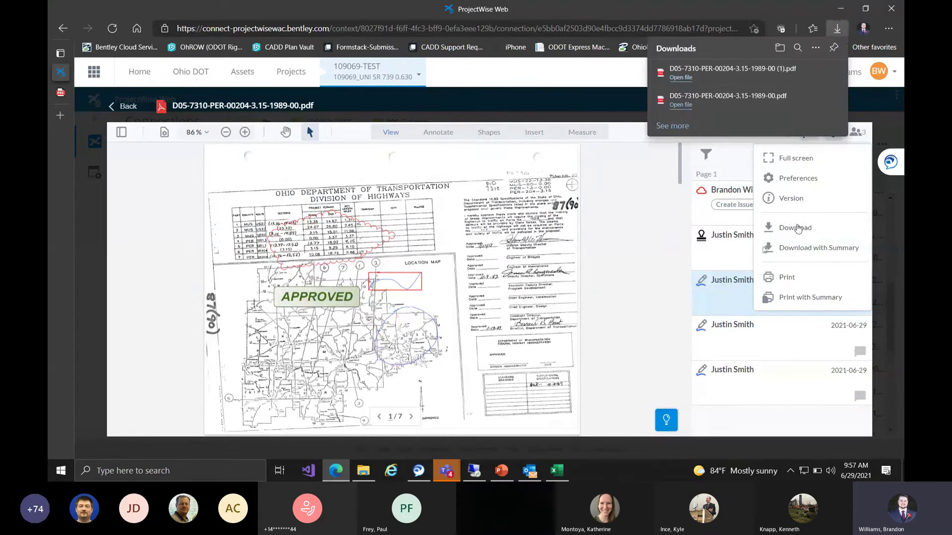
{"action": "left_click", "coordinate": [678, 77]}
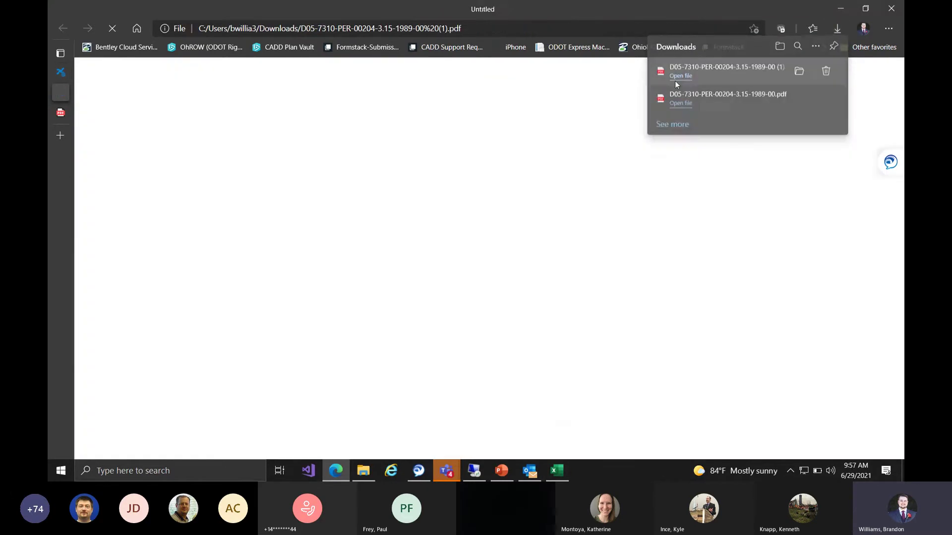
{"action": "scroll", "coordinate": [461, 221], "scroll_direction": "down", "scroll_amount": 3}
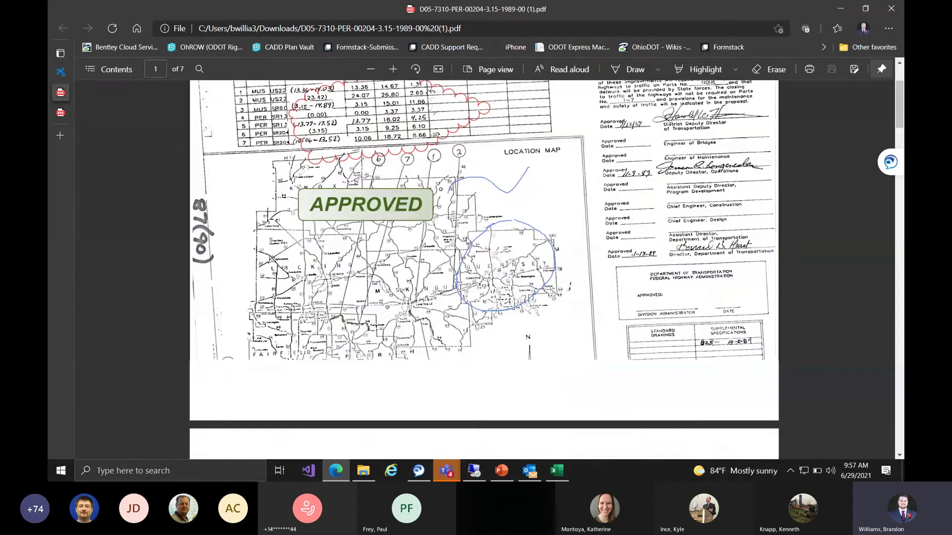
{"action": "scroll", "coordinate": [467, 242], "scroll_direction": "down", "scroll_amount": 1}
{"action": "scroll", "coordinate": [467, 242], "scroll_direction": "up", "scroll_amount": 3}
{"action": "scroll", "coordinate": [467, 241], "scroll_direction": "down", "scroll_amount": 5}
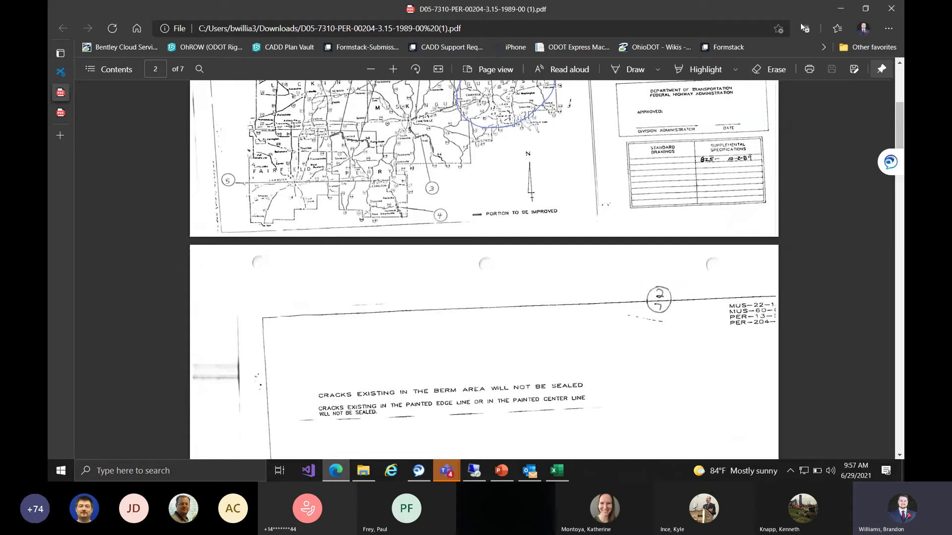
- Return to the ProjectWise viewer and download the PDF with summary, allowing the site to download multiple files
{"action": "left_click", "coordinate": [840, 8]}
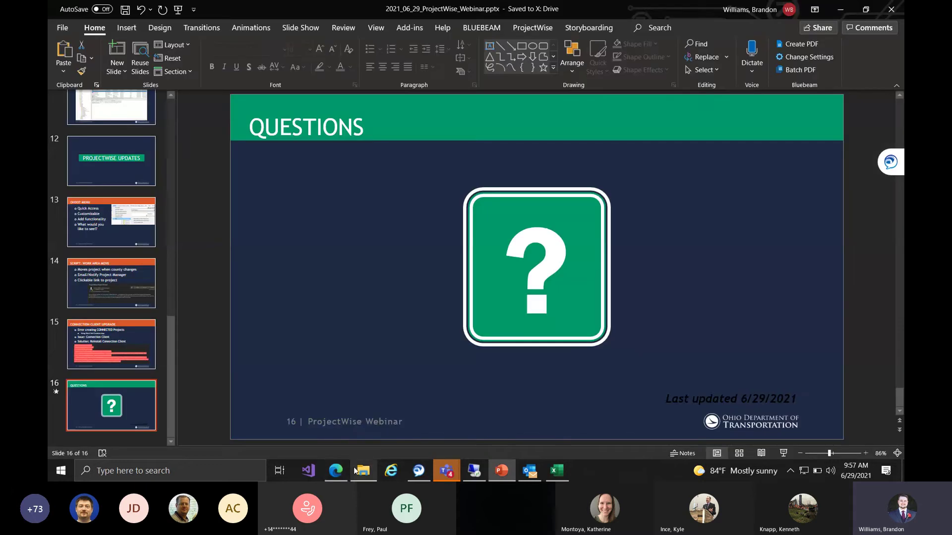
{"action": "left_click", "coordinate": [335, 470]}
{"action": "left_click", "coordinate": [61, 72]}
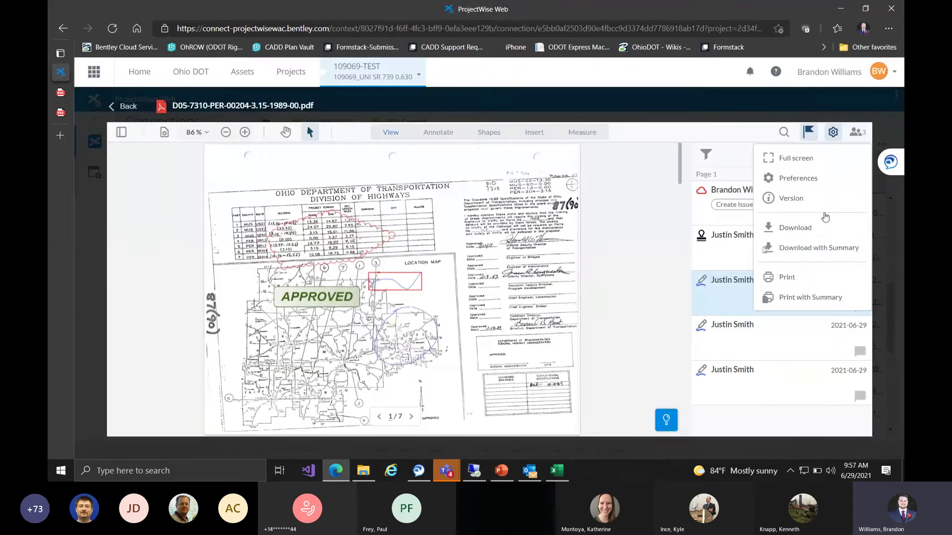
{"action": "left_click", "coordinate": [823, 247]}
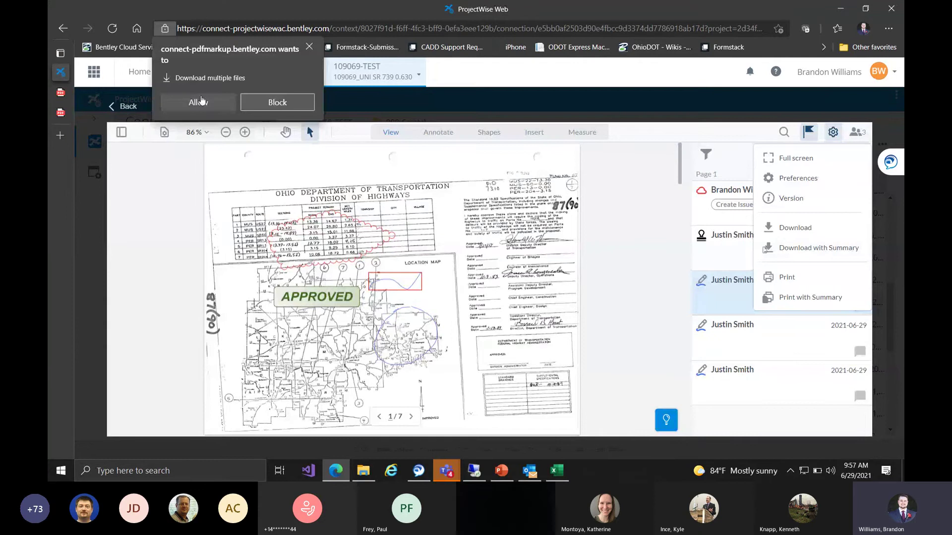
{"action": "left_click", "coordinate": [229, 103]}
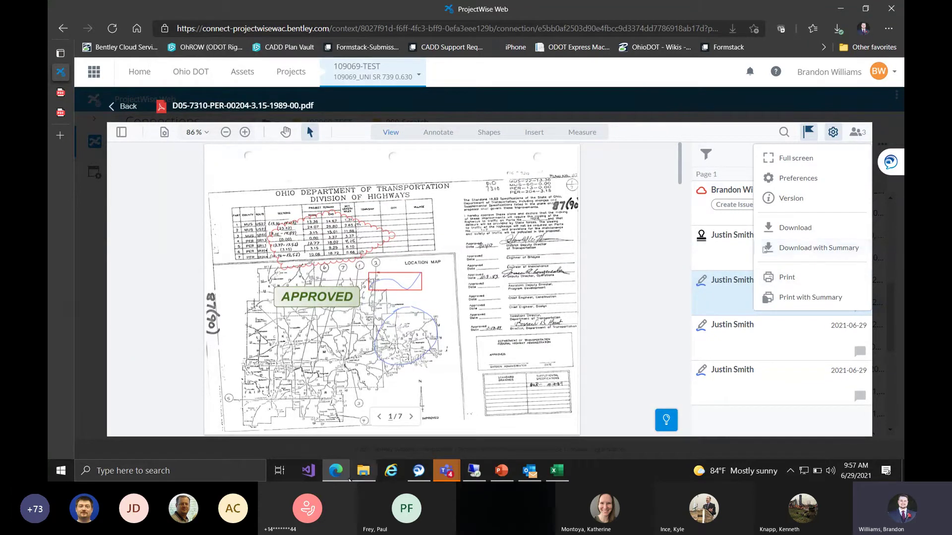
- Open D05-7310-PER-00204-3.15-1989-00 (2).pdf from the Downloads folder and look through its pages for the markup summary
{"action": "left_click", "coordinate": [364, 473]}
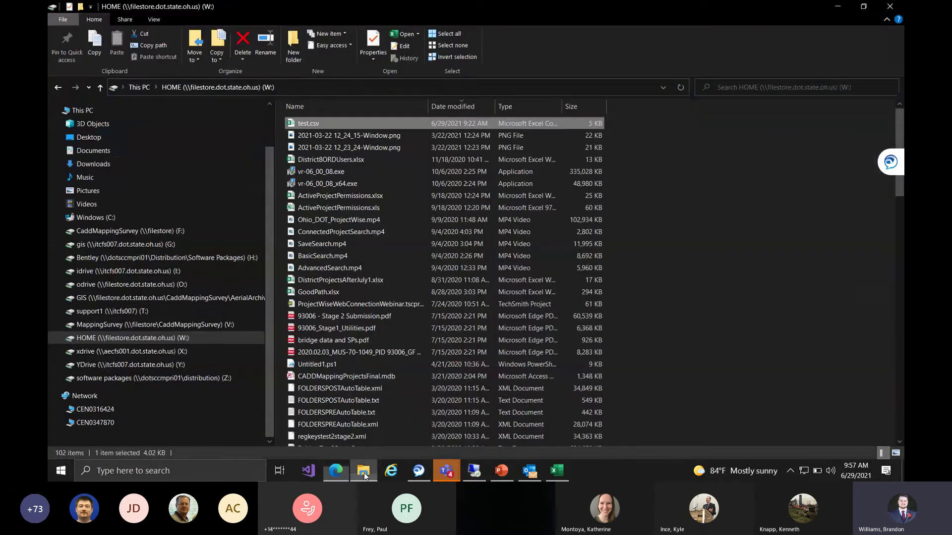
{"action": "left_click", "coordinate": [104, 164]}
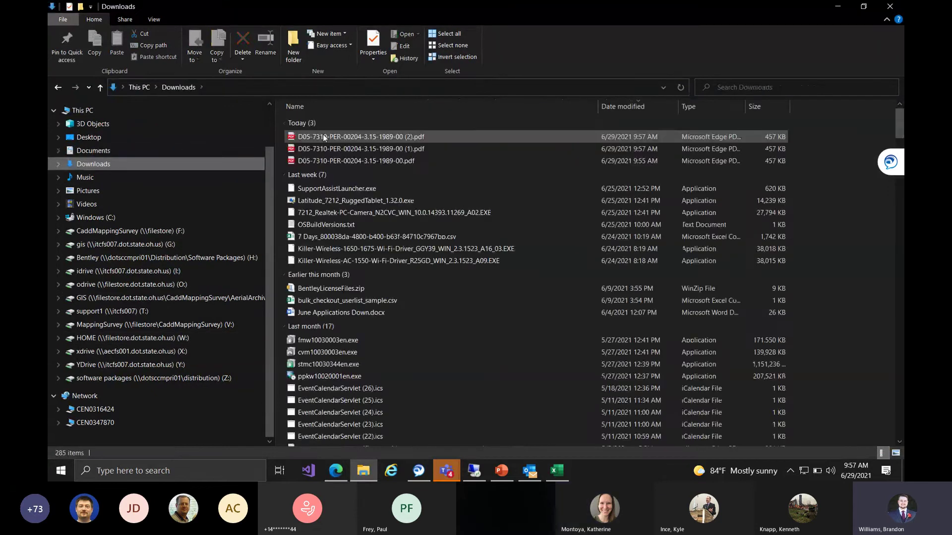
{"action": "left_click", "coordinate": [325, 137]}
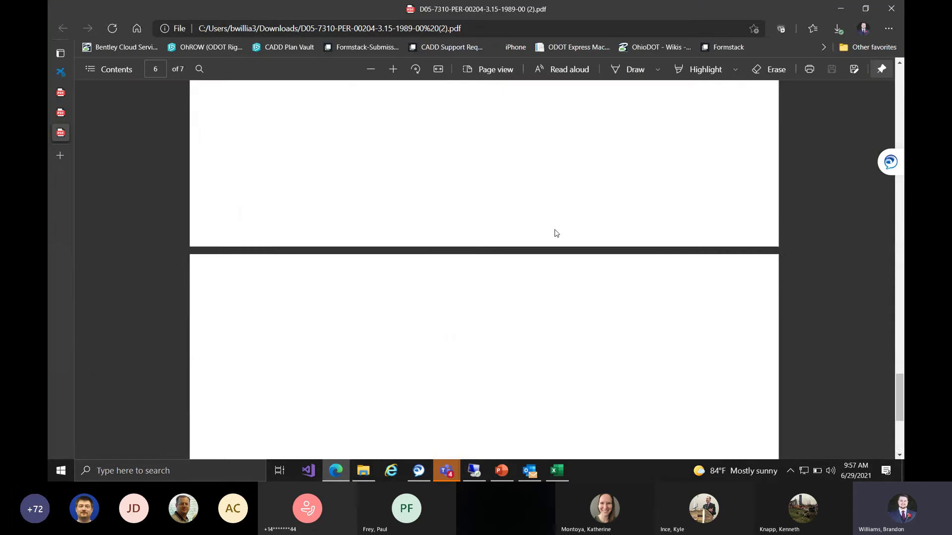
{"action": "scroll", "coordinate": [550, 235], "scroll_direction": "up", "scroll_amount": 15}
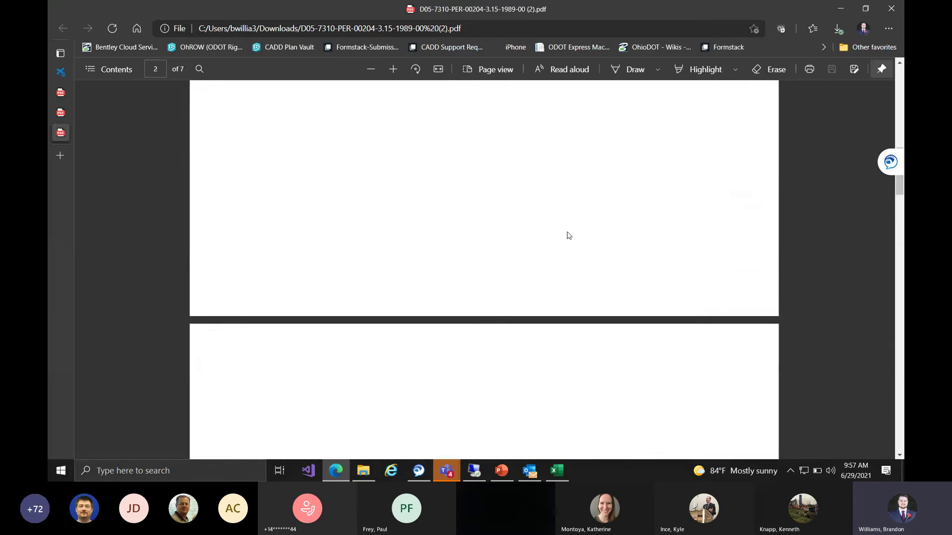
{"action": "scroll", "coordinate": [550, 234], "scroll_direction": "down", "scroll_amount": 15}
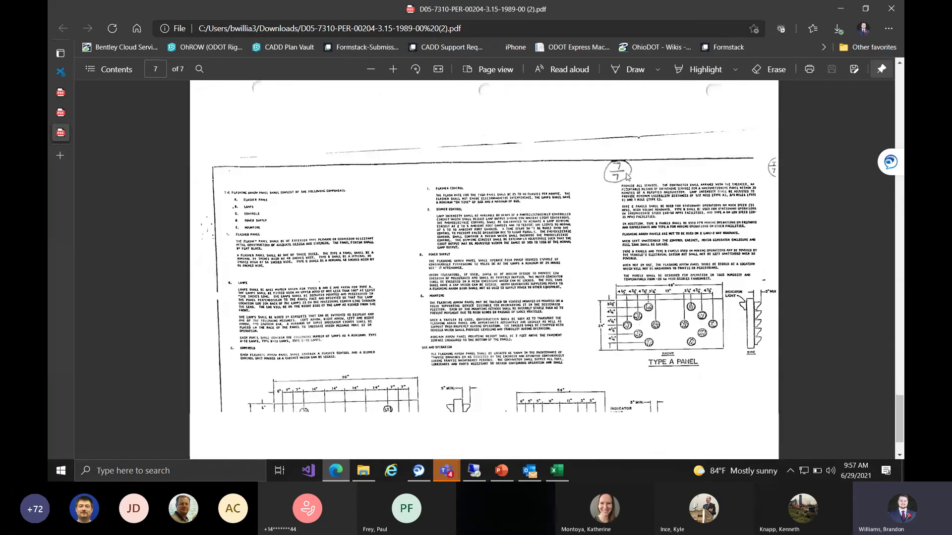
- Return to the ProjectWise viewer, download the PDF with summary again, and open the new copy ending in (3)
{"action": "left_click", "coordinate": [841, 9]}
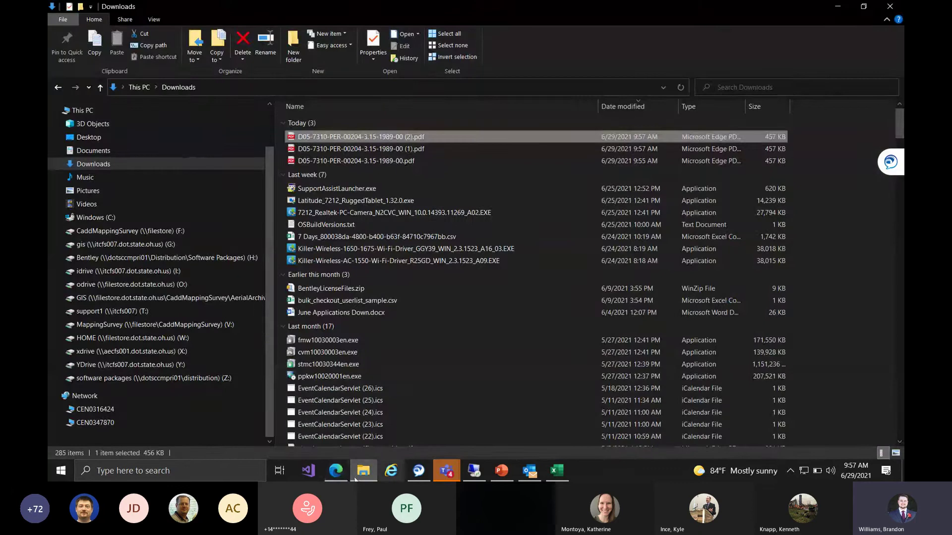
{"action": "left_click", "coordinate": [335, 470]}
{"action": "left_click", "coordinate": [61, 79]}
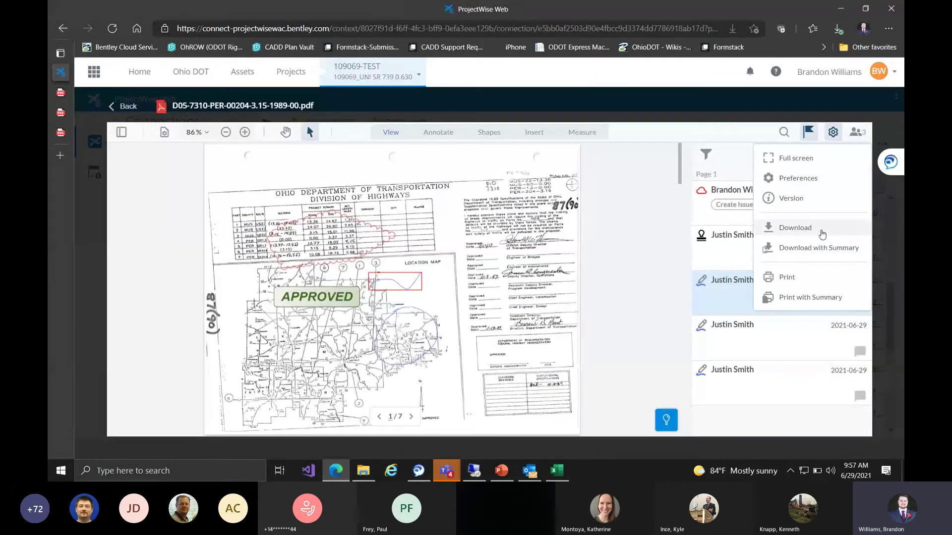
{"action": "left_click", "coordinate": [805, 247]}
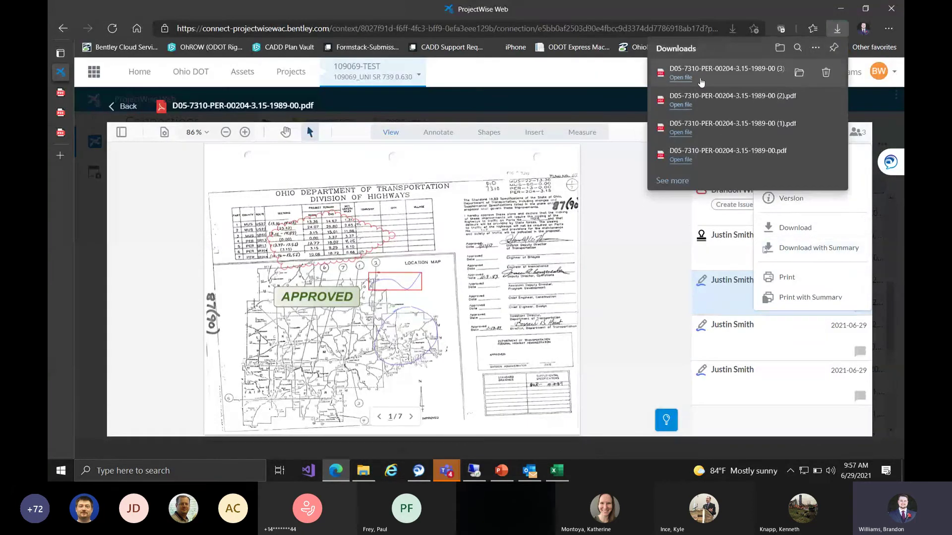
{"action": "left_click", "coordinate": [700, 73]}
- Look through the downloaded (3) copy from the first to the last page for the markup summary
{"action": "right_click", "coordinate": [734, 223]}
{"action": "left_click", "coordinate": [588, 275]}
{"action": "scroll", "coordinate": [588, 274], "scroll_direction": "down", "scroll_amount": 20}
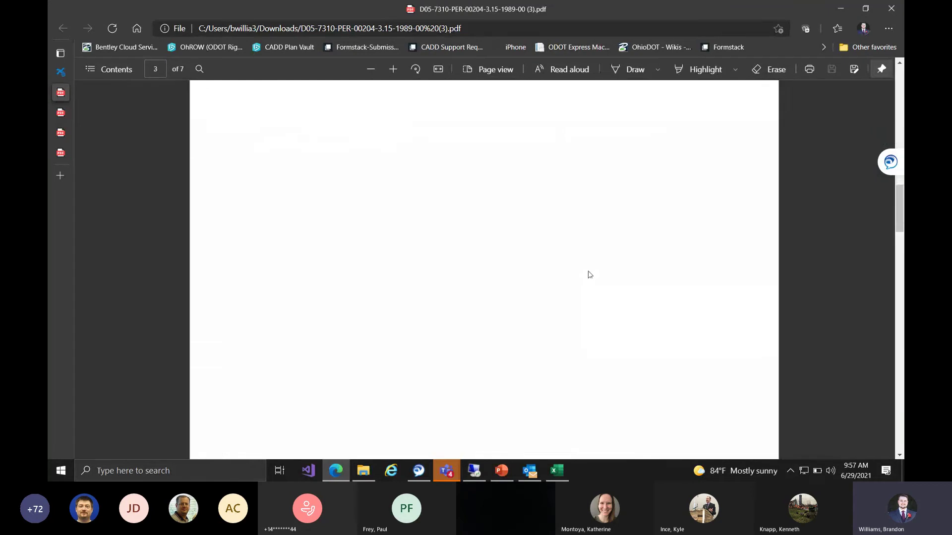
{"action": "scroll", "coordinate": [588, 275], "scroll_direction": "down", "scroll_amount": 5}
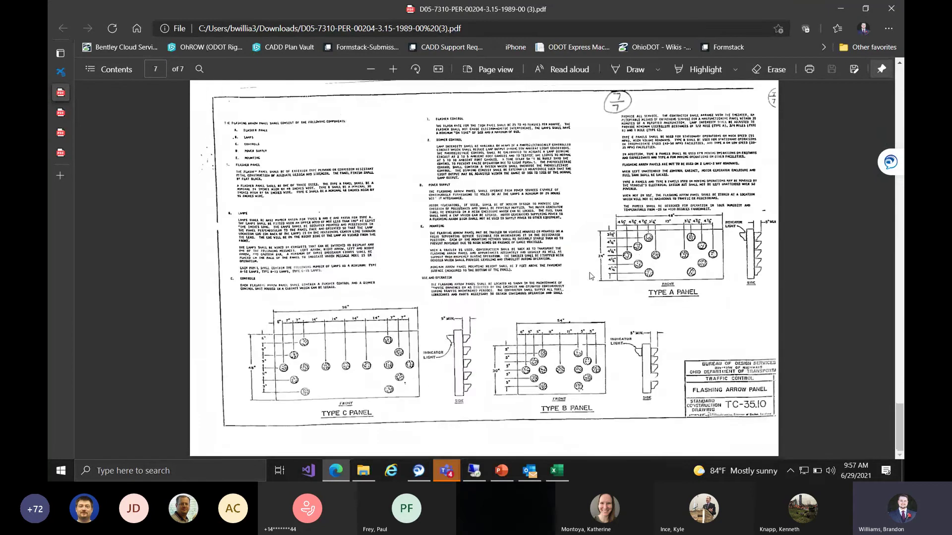
{"action": "scroll", "coordinate": [591, 276], "scroll_direction": "up", "scroll_amount": 10}
{"action": "scroll", "coordinate": [594, 280], "scroll_direction": "up", "scroll_amount": 20}
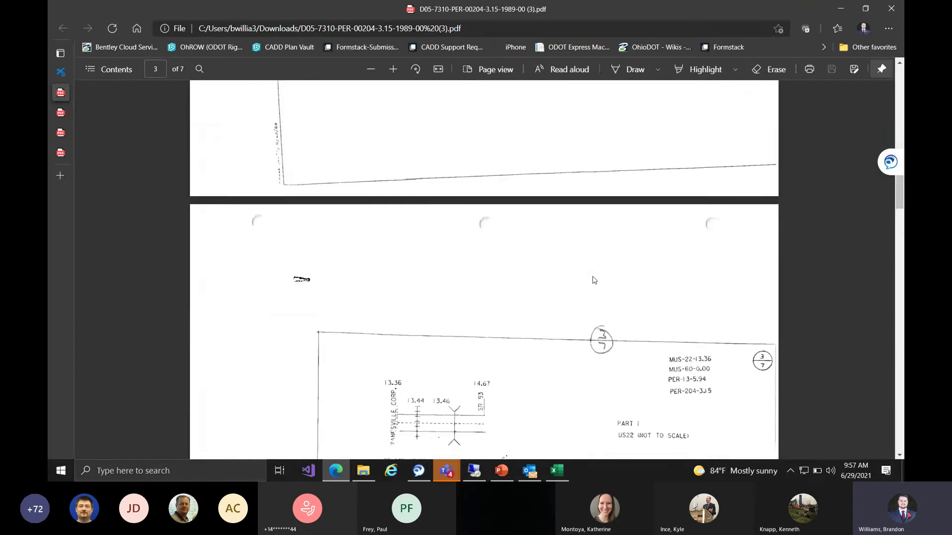
{"action": "scroll", "coordinate": [594, 280], "scroll_direction": "up", "scroll_amount": 10}
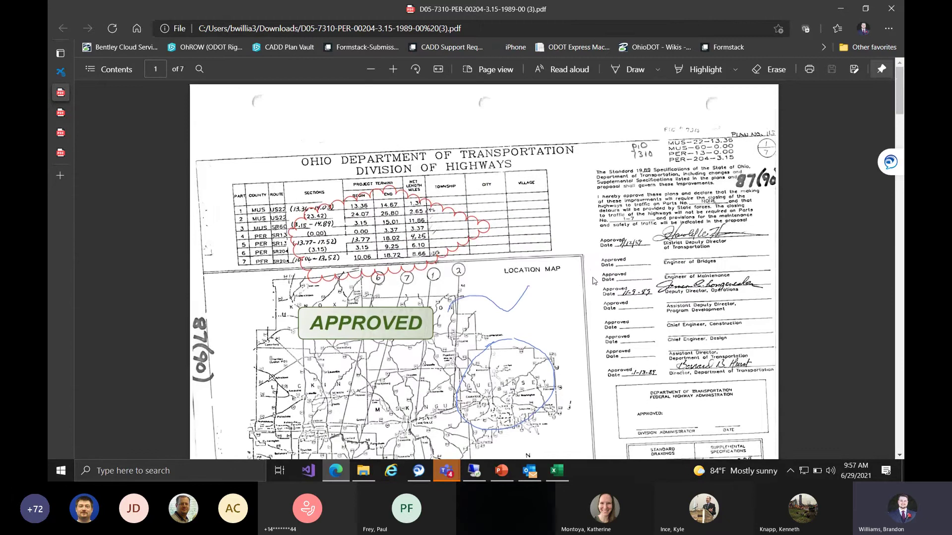
- Return to the ProjectWise viewer, open the Create Issue form for the red cloud markup on page 1, and close it without saving
{"action": "left_click", "coordinate": [60, 72]}
{"action": "left_click", "coordinate": [734, 207]}
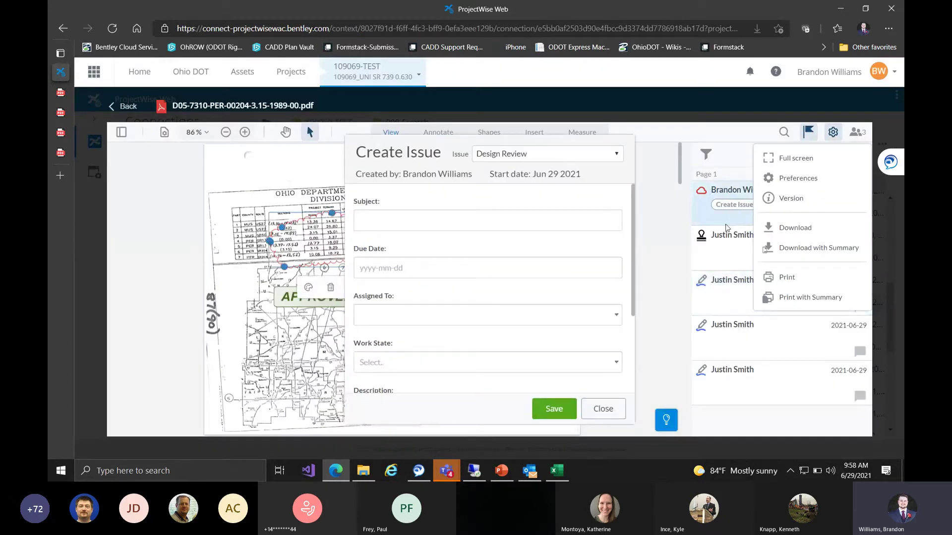
{"action": "left_click", "coordinate": [476, 216]}
{"action": "left_click", "coordinate": [601, 407]}
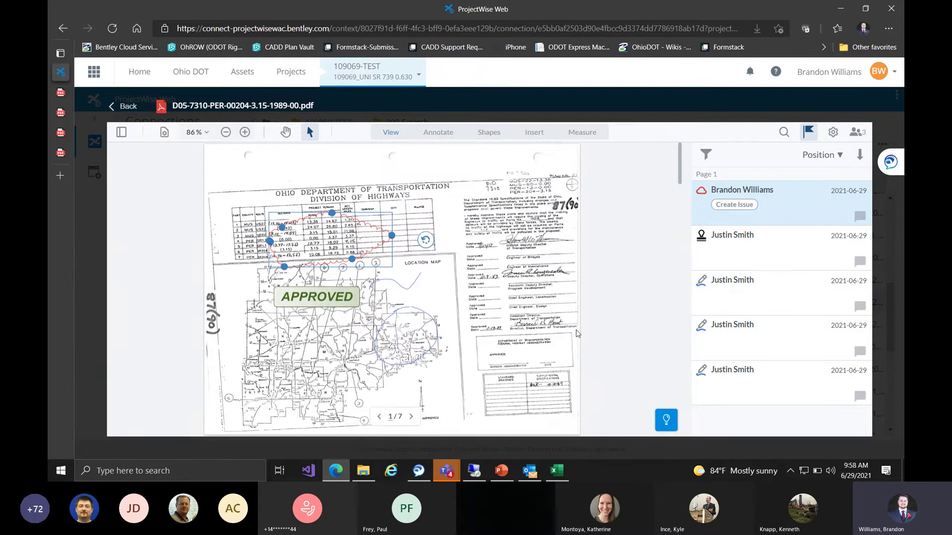
- View the viewer's download and print options, and inspect the APPROVED stamp and red cloud markups on page 1
{"action": "left_click", "coordinate": [832, 132]}
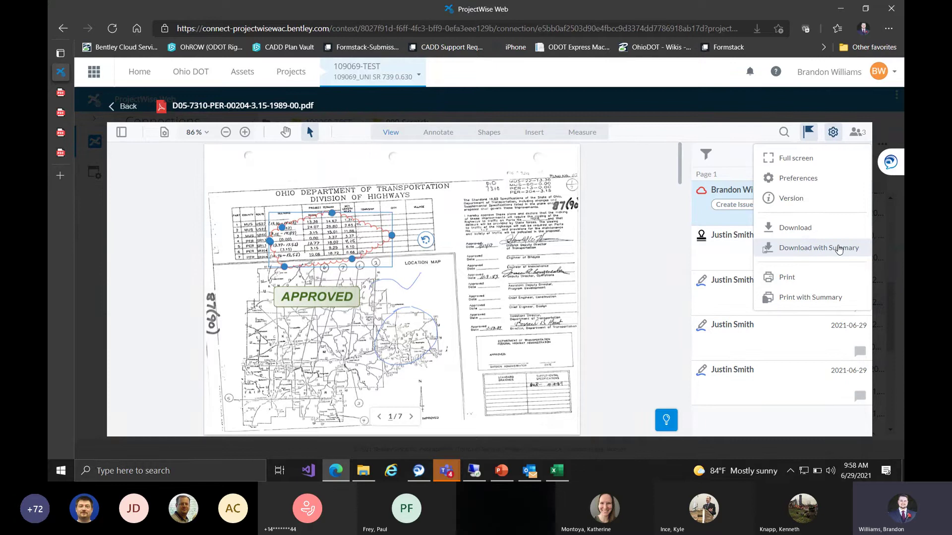
{"action": "left_click", "coordinate": [593, 243]}
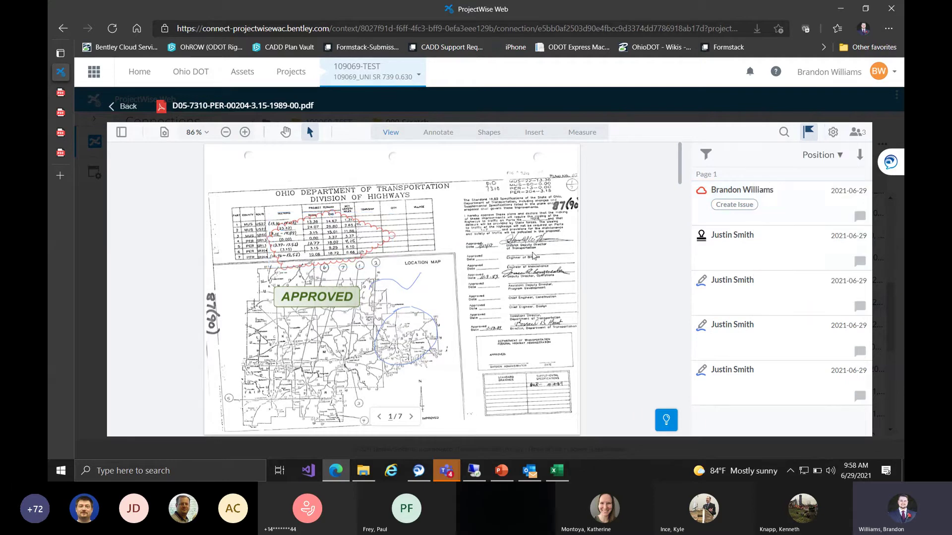
{"action": "left_click", "coordinate": [344, 297]}
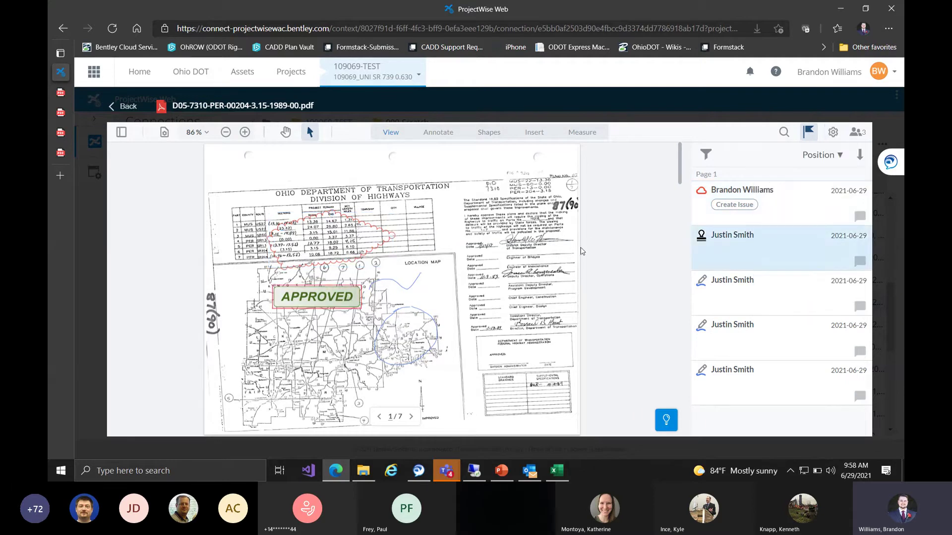
{"action": "left_click", "coordinate": [765, 208]}
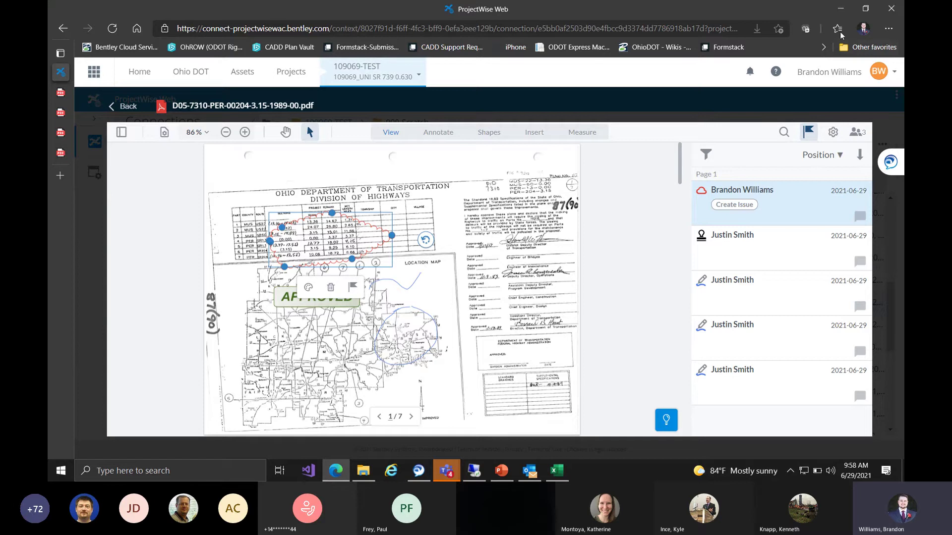
- Minimize the browser and switch to the Questions slide of the PowerPoint presentation
{"action": "left_click", "coordinate": [841, 9]}
{"action": "left_click", "coordinate": [502, 470]}
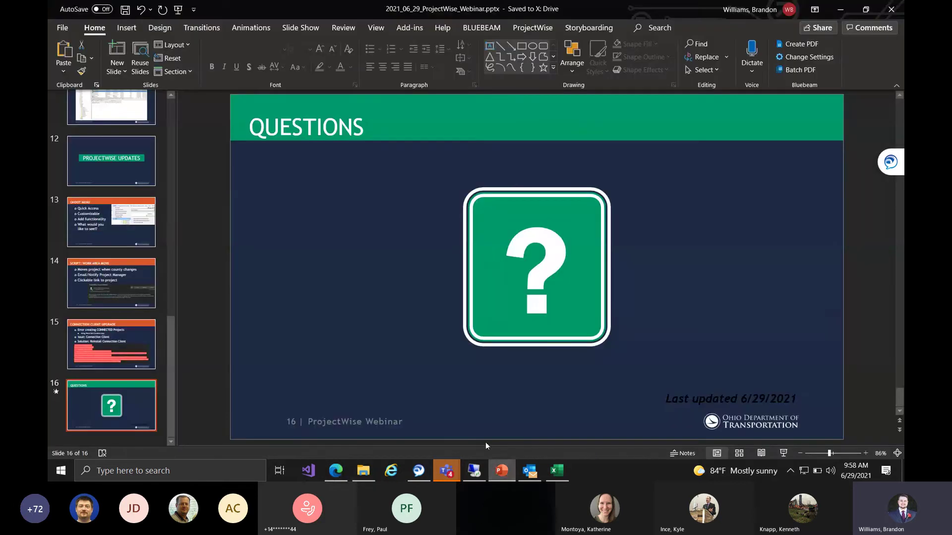
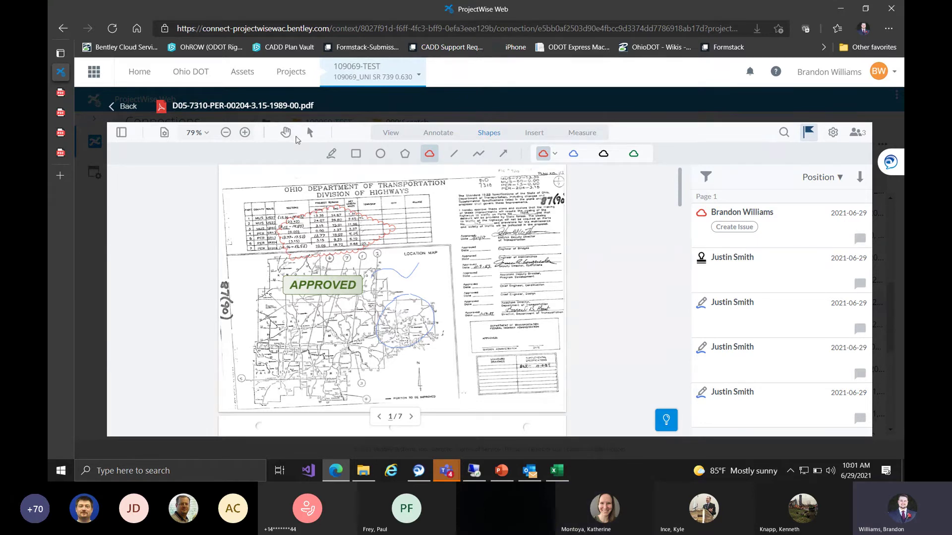
- Examine the Annotate tools and the page transition, orientation and layout options in the ProjectWise viewer
{"action": "left_click", "coordinate": [394, 135]}
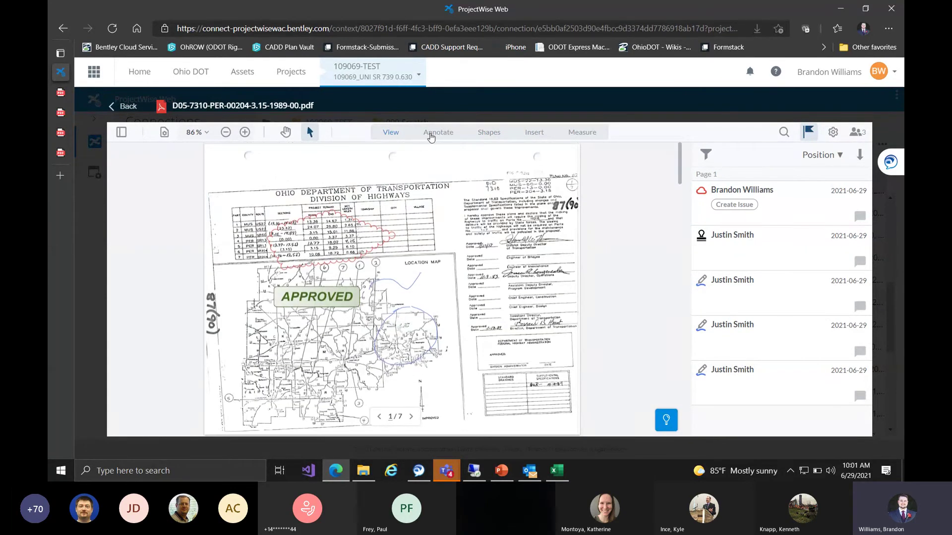
{"action": "left_click", "coordinate": [430, 134]}
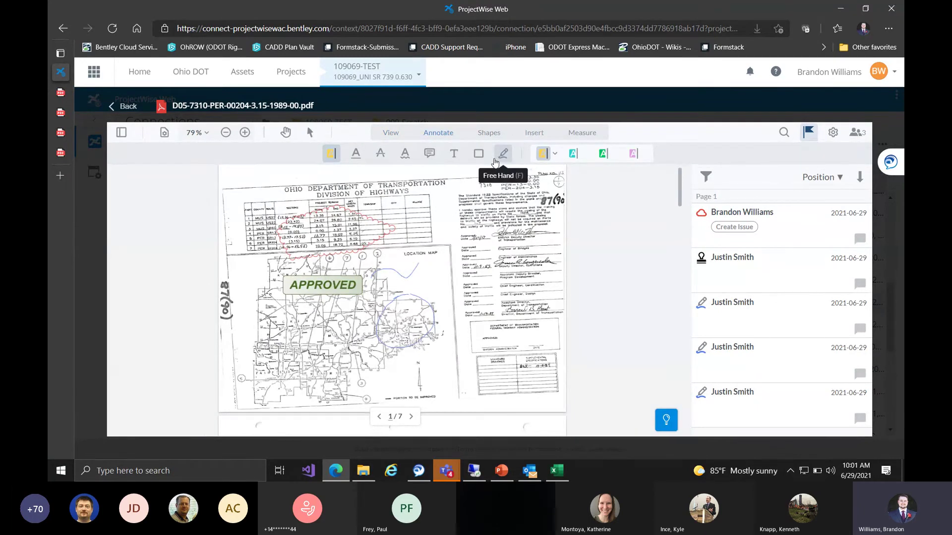
{"action": "left_click", "coordinate": [165, 134]}
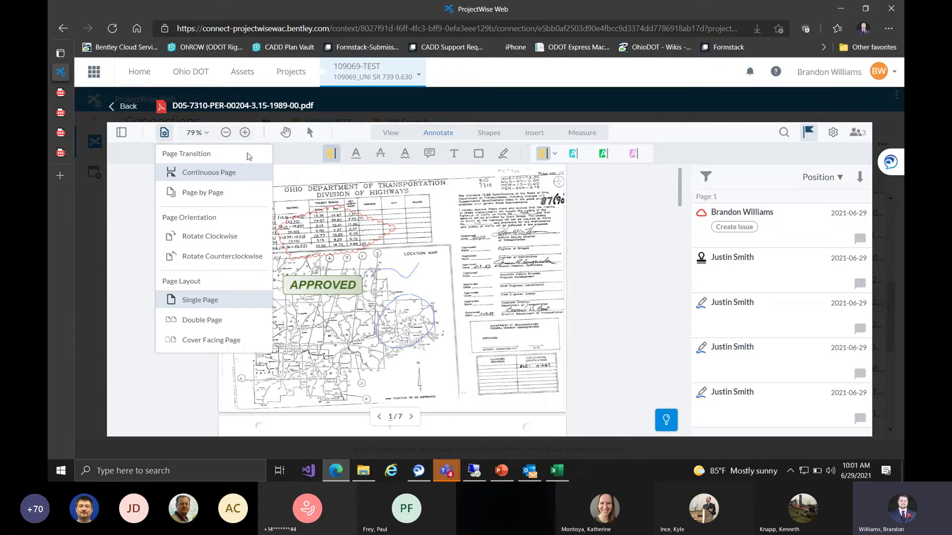
{"action": "left_click", "coordinate": [165, 137]}
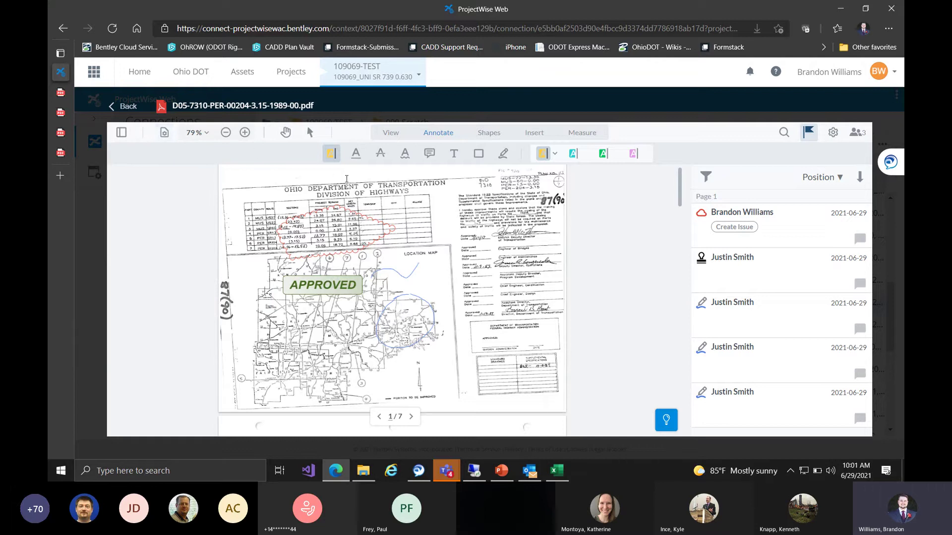
- Try out the Underline, Strikeout and neighbouring wavy-underline annotation tools while zooming in on the first plan sheet
{"action": "left_click", "coordinate": [356, 153]}
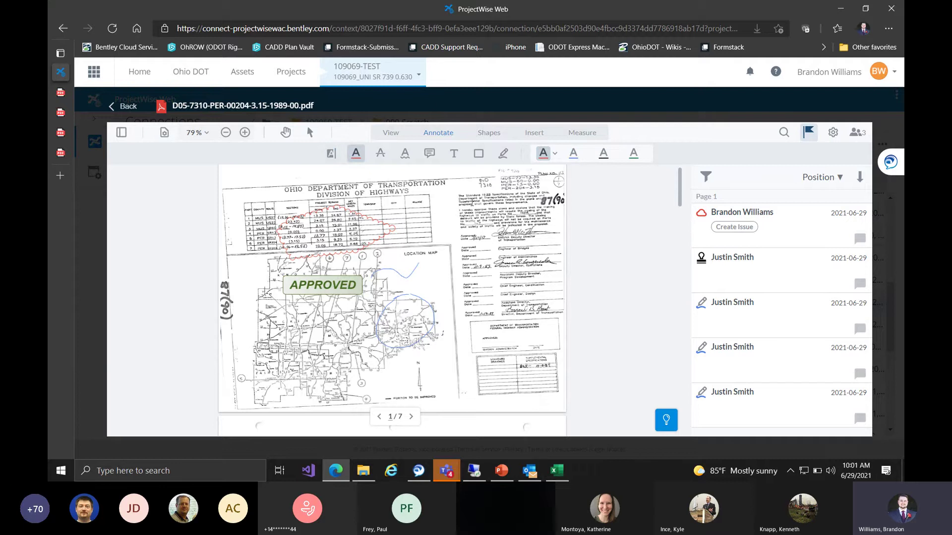
{"action": "scroll", "coordinate": [462, 205], "scroll_direction": "up", "scroll_amount": 2}
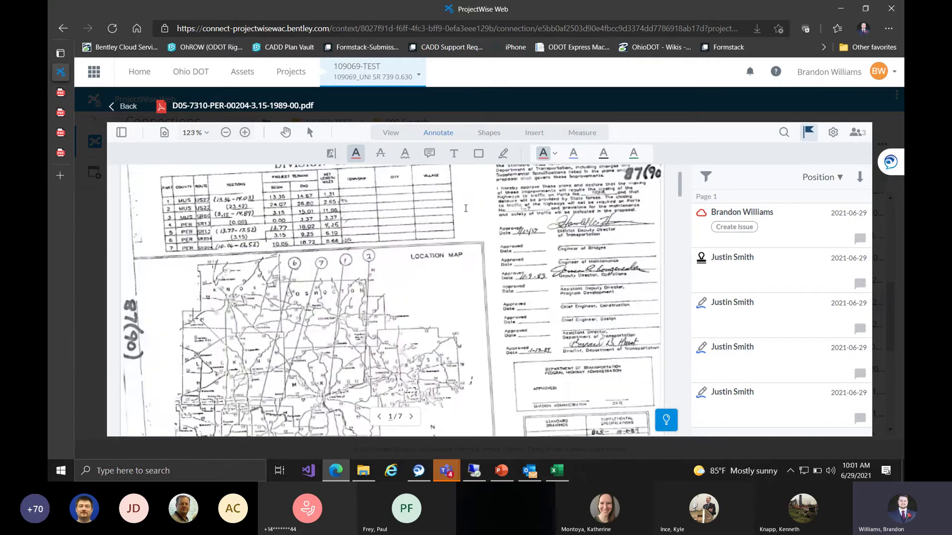
{"action": "scroll", "coordinate": [465, 208], "scroll_direction": "up", "scroll_amount": 2}
{"action": "scroll", "coordinate": [496, 213], "scroll_direction": "down", "scroll_amount": 3}
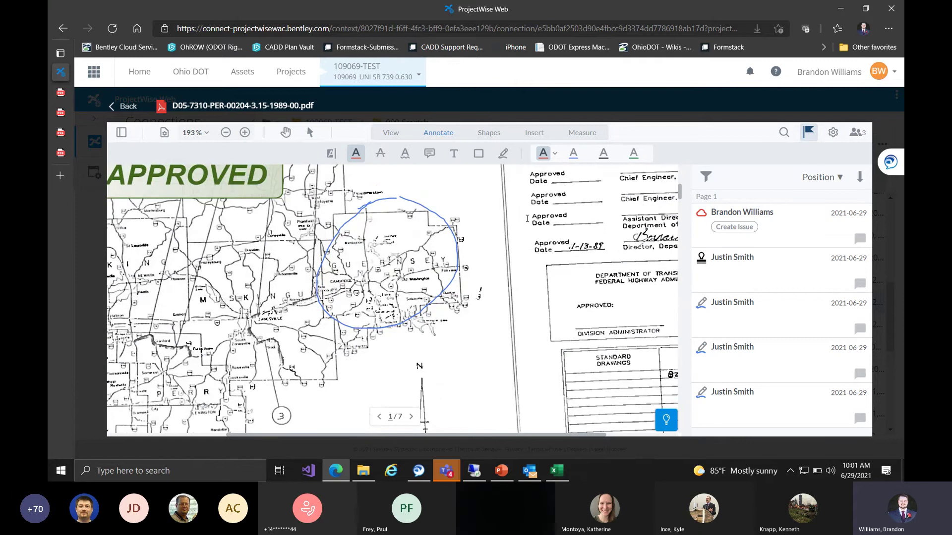
{"action": "left_click", "coordinate": [379, 156]}
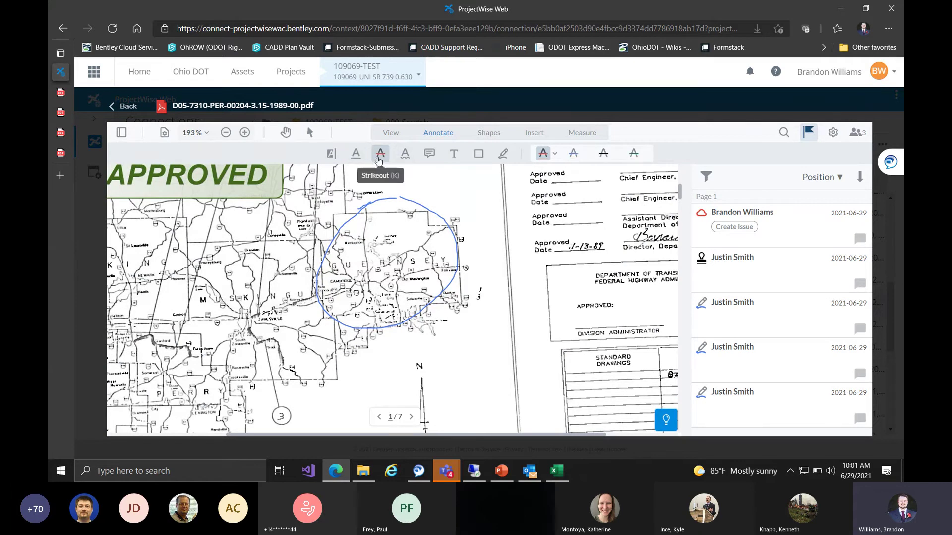
{"action": "left_click", "coordinate": [405, 154]}
- Draw a red rectangle across the upper-right edge of the blue-circled Guernsey area on the location map
{"action": "left_click", "coordinate": [484, 133]}
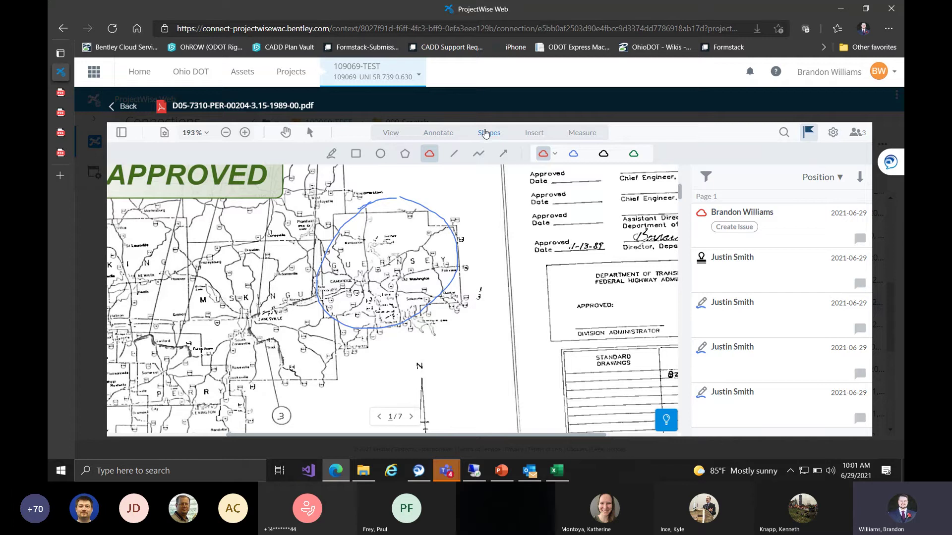
{"action": "left_click", "coordinate": [355, 154]}
{"action": "left_click_drag", "start_coordinate": [398, 181], "coordinate": [494, 233]}
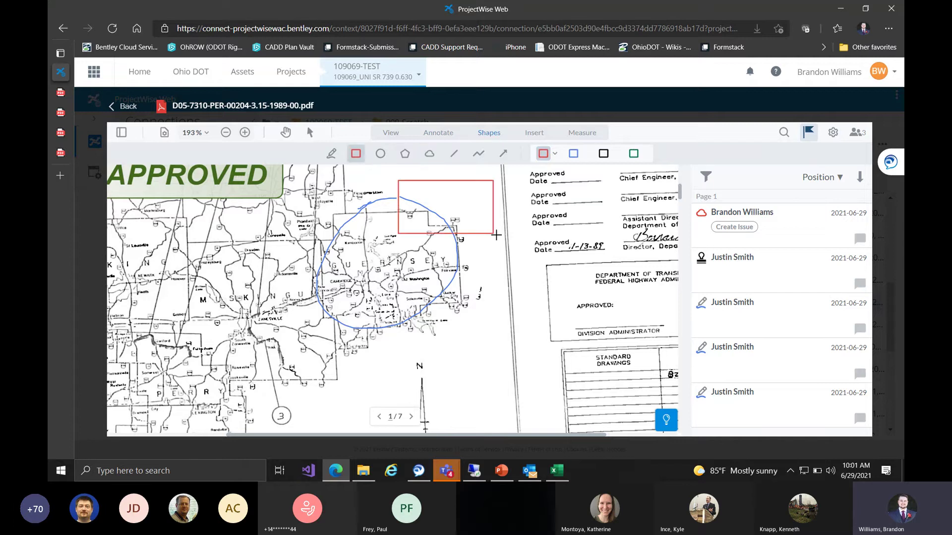
- Draw a freeform red revision cloud around the 11-13-89 approval date beside the location map
{"action": "left_click", "coordinate": [436, 159]}
{"action": "left_click", "coordinate": [406, 195]}
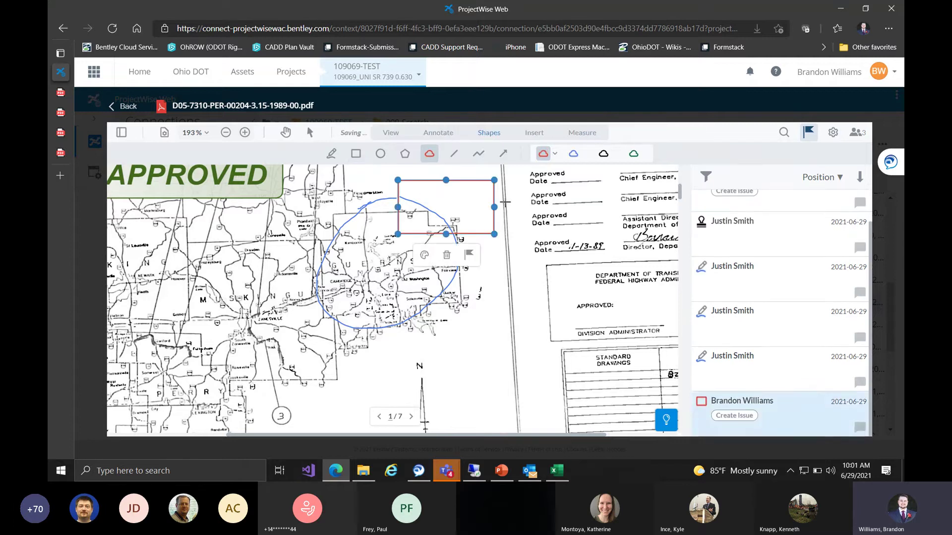
{"action": "mouse_move", "coordinate": [608, 240]}
{"action": "left_mouse_down"}
{"action": "mouse_move", "coordinate": [522, 291]}
{"action": "mouse_move", "coordinate": [537, 222]}
{"action": "mouse_move", "coordinate": [584, 214]}
{"action": "mouse_move", "coordinate": [567, 164]}
{"action": "mouse_move", "coordinate": [585, 193]}
{"action": "left_mouse_up"}
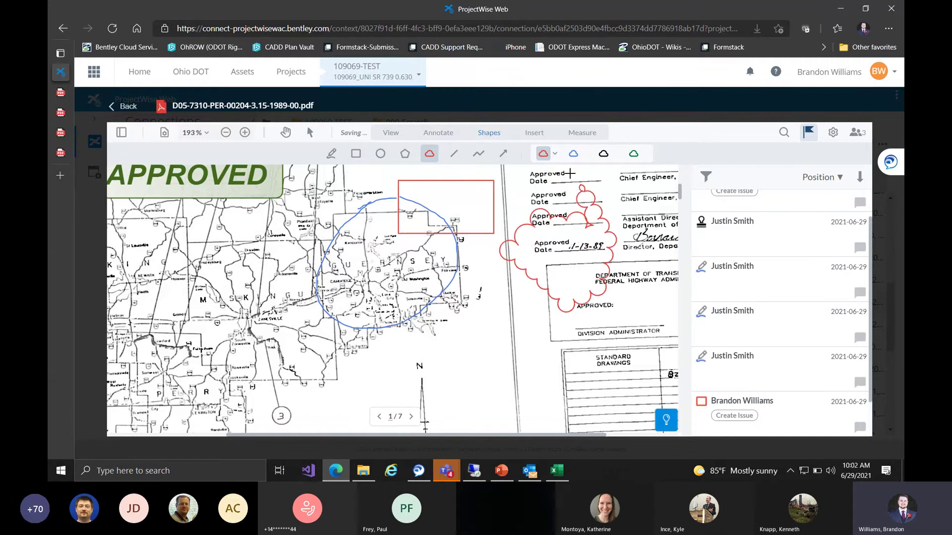
- Examine the signature and image tools for inserting content and the measuring tools, and look over the lower part of page 1
{"action": "left_click", "coordinate": [534, 133]}
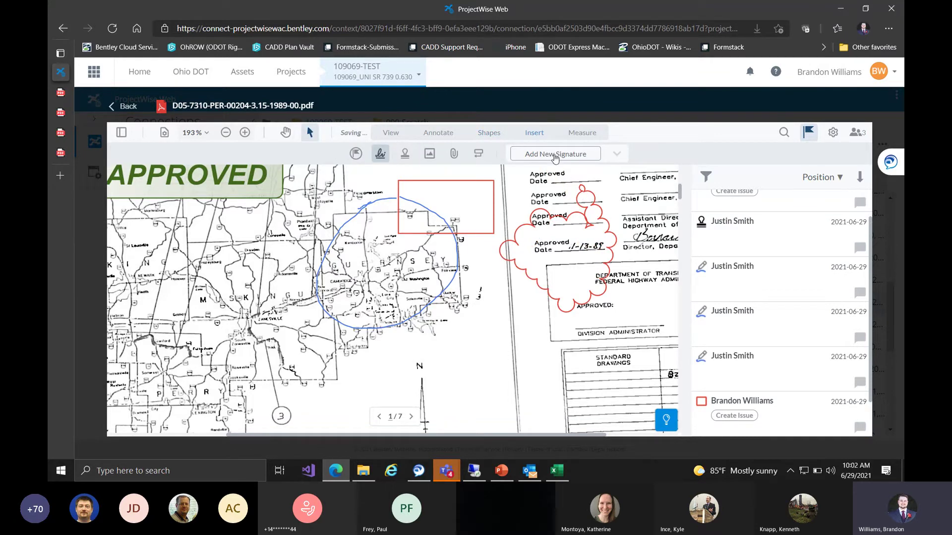
{"action": "left_click", "coordinate": [429, 154]}
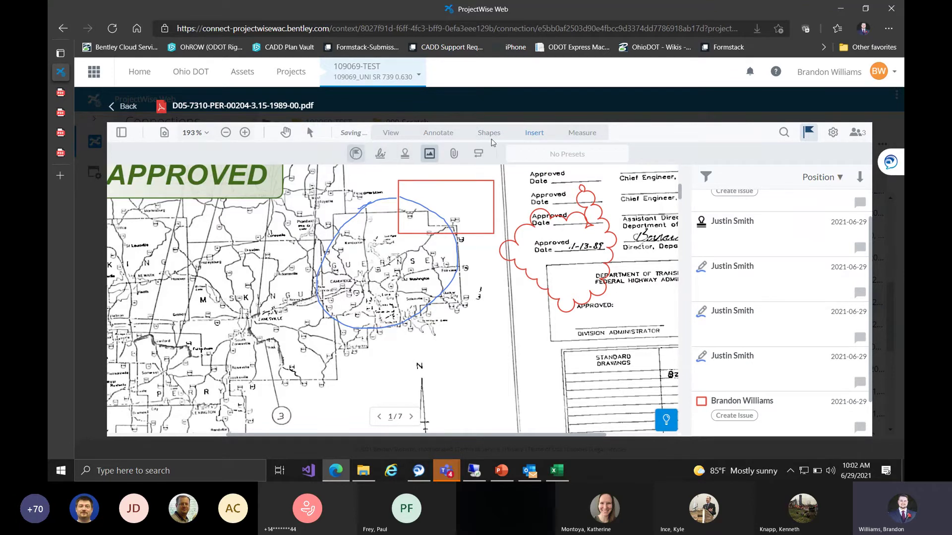
{"action": "left_click", "coordinate": [576, 134]}
{"action": "scroll", "coordinate": [510, 229], "scroll_direction": "down", "scroll_amount": 3}
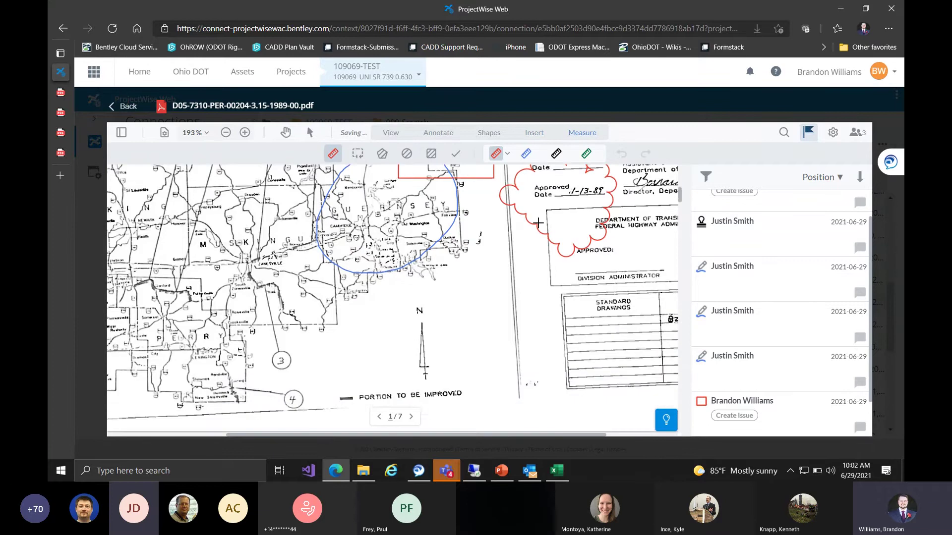
{"action": "scroll", "coordinate": [675, 260], "scroll_direction": "down", "scroll_amount": 4}
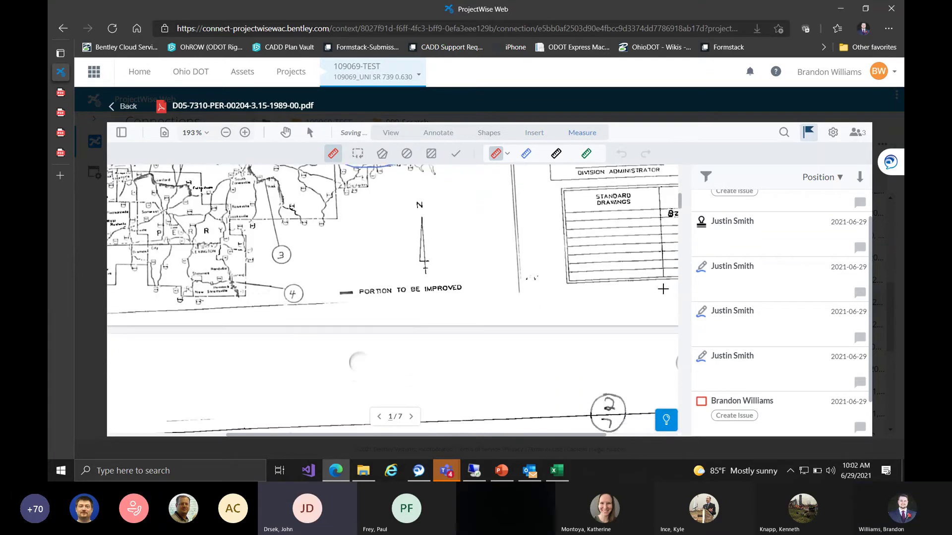
{"action": "scroll", "coordinate": [662, 277], "scroll_direction": "up", "scroll_amount": 4}
{"action": "scroll", "coordinate": [748, 276], "scroll_direction": "down", "scroll_amount": 1}
{"action": "scroll", "coordinate": [748, 276], "scroll_direction": "up", "scroll_amount": 2}
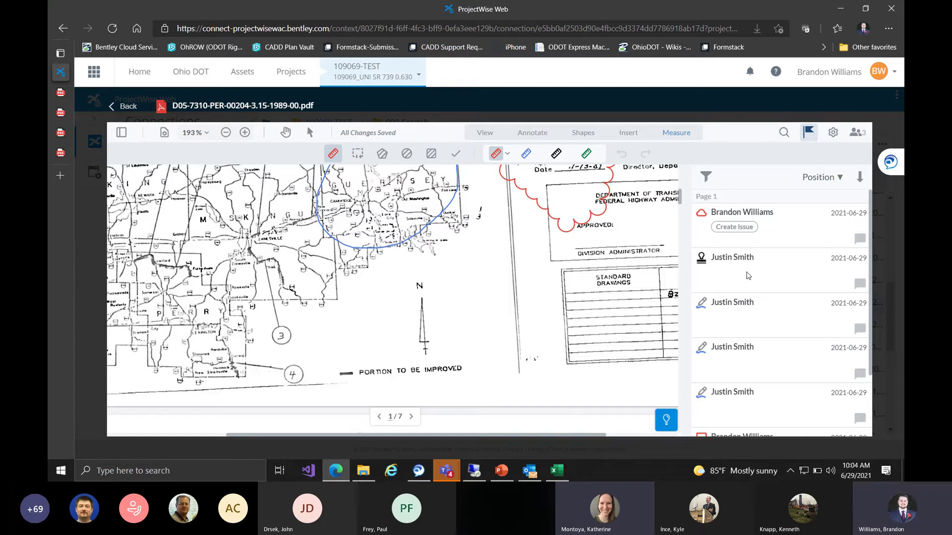
- Check the download and print options again, look over the markups beside the location map, and switch to the Teams meeting
{"action": "left_click", "coordinate": [832, 132]}
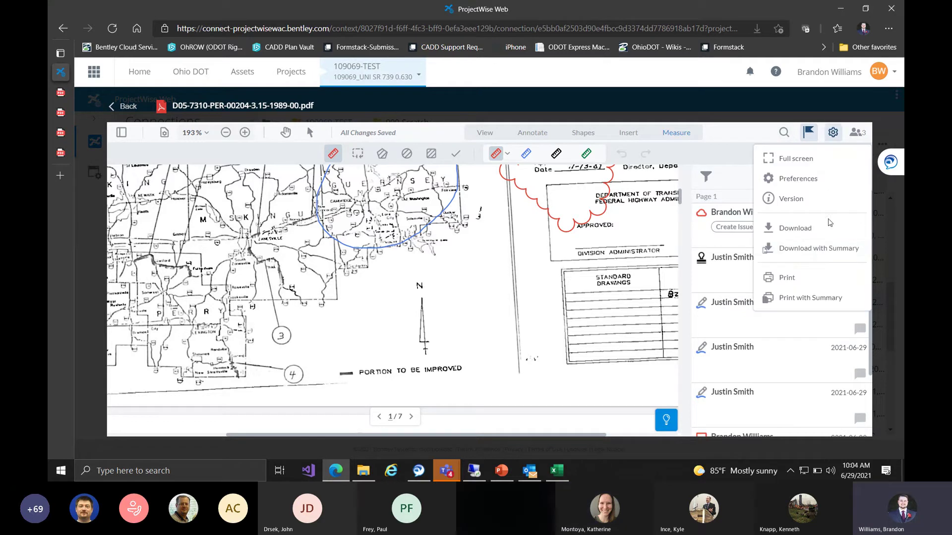
{"action": "left_click", "coordinate": [577, 248]}
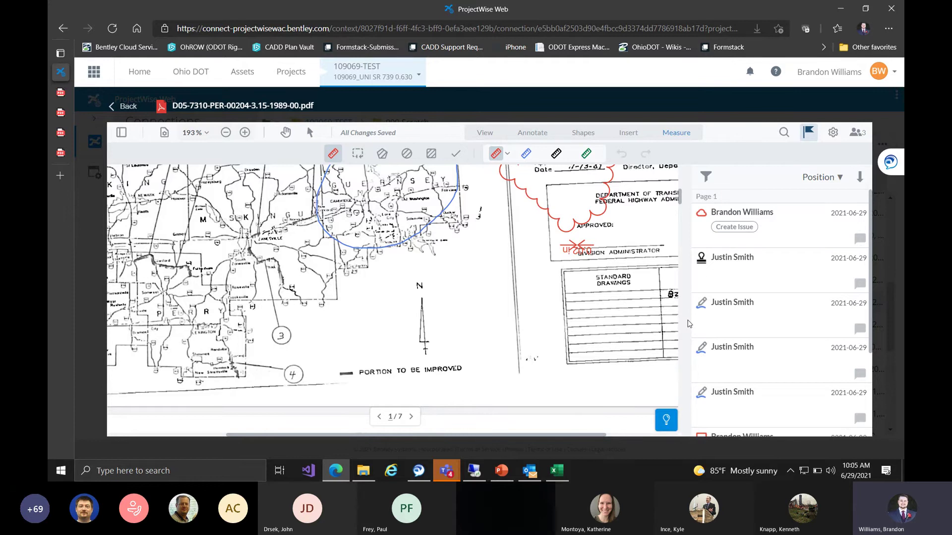
{"action": "scroll", "coordinate": [663, 291], "scroll_direction": "up", "scroll_amount": 3}
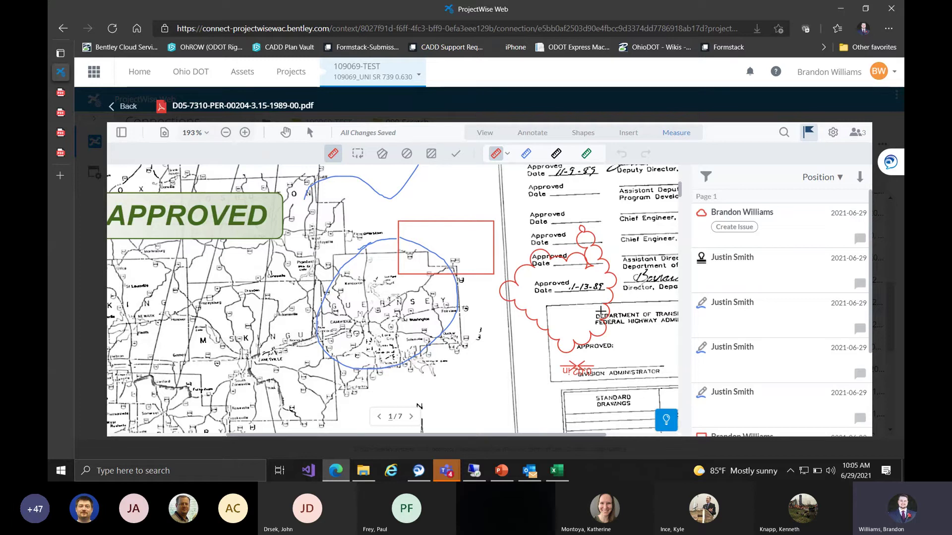
{"action": "left_click", "coordinate": [452, 469]}
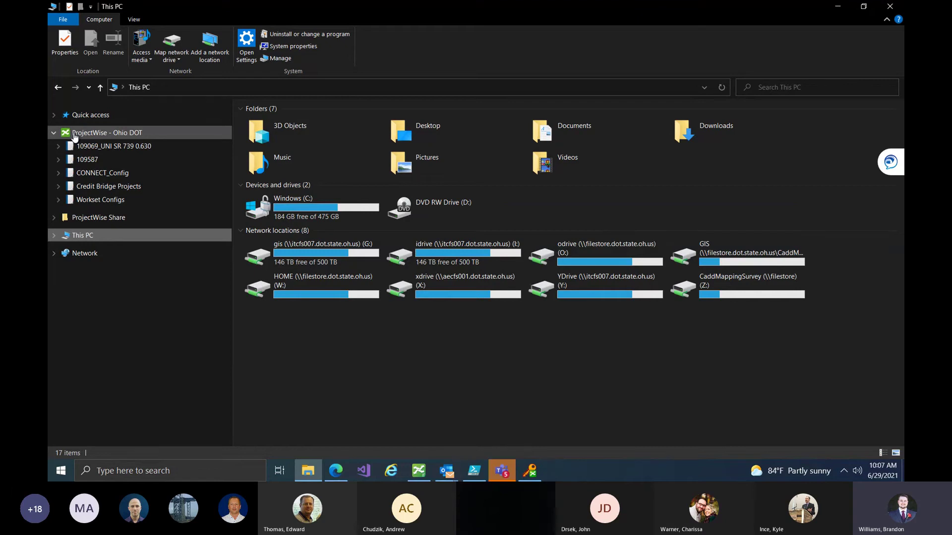
- Open the 999-Scratch folder of 109069_UNI SR 739 0.630 in the ProjectWise - Ohio DOT drive and move the Status column ahead of Name
{"action": "left_click_drag", "start_coordinate": [219, 10], "coordinate": [275, 1]}
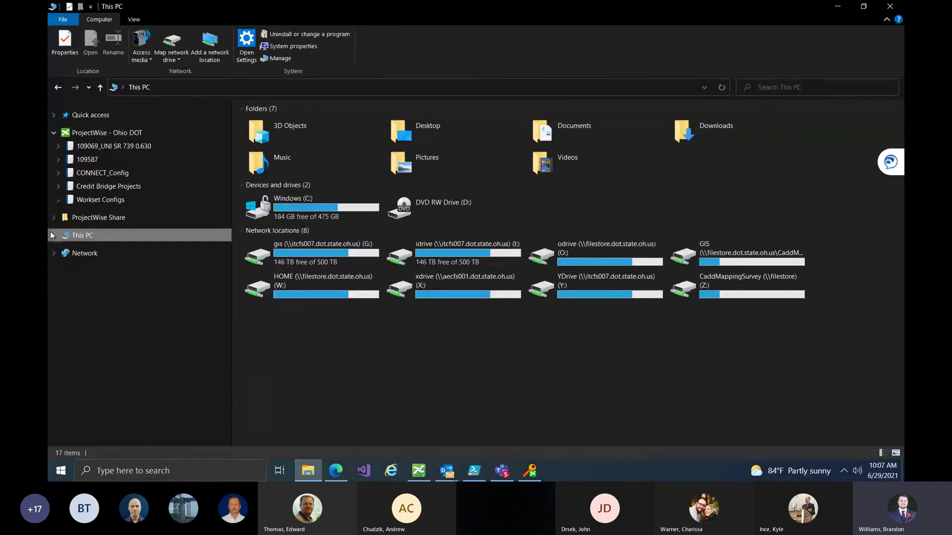
{"action": "left_click", "coordinate": [54, 235]}
{"action": "left_click", "coordinate": [54, 214]}
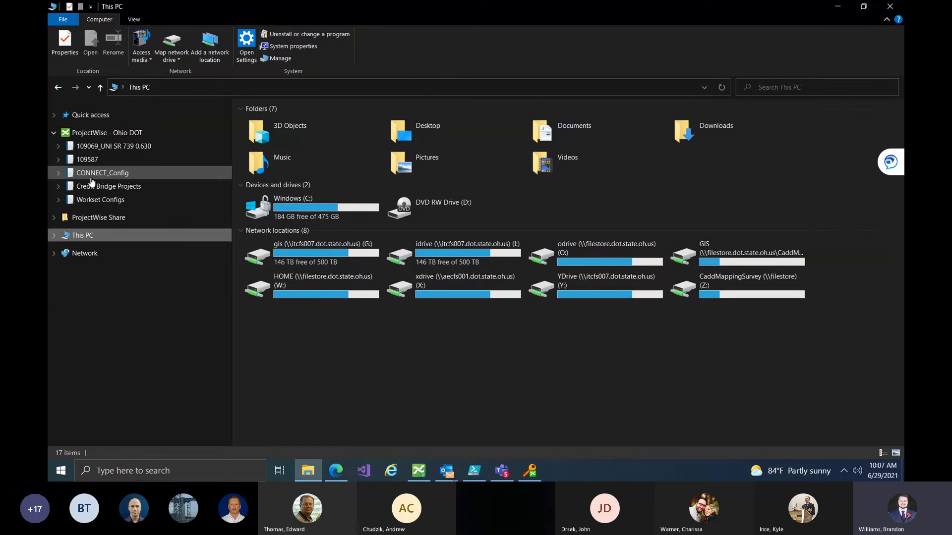
{"action": "left_click", "coordinate": [61, 146]}
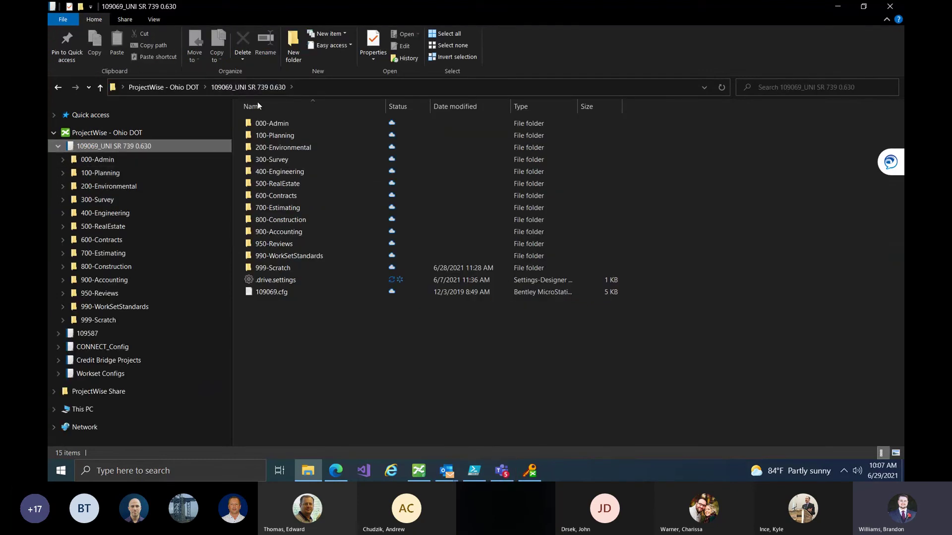
{"action": "left_click", "coordinate": [277, 268]}
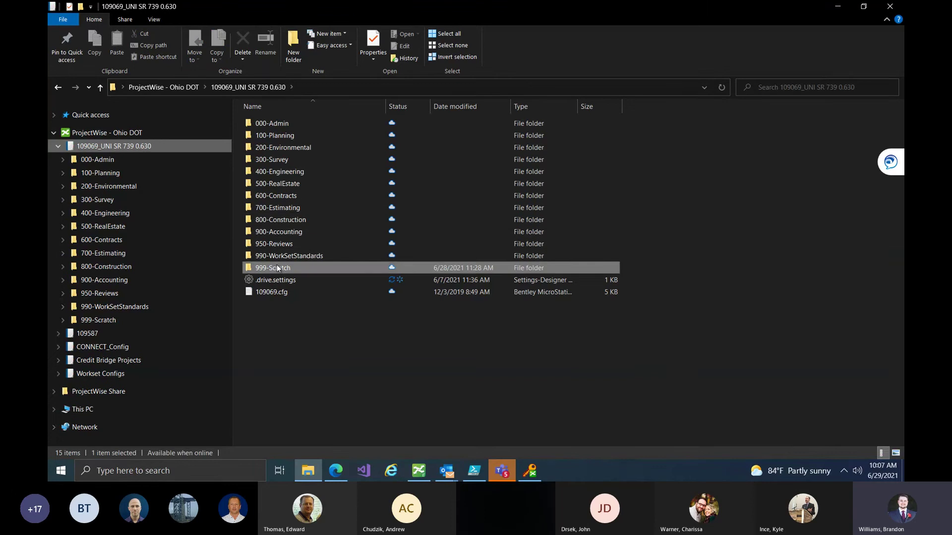
{"action": "double_click", "coordinate": [276, 268]}
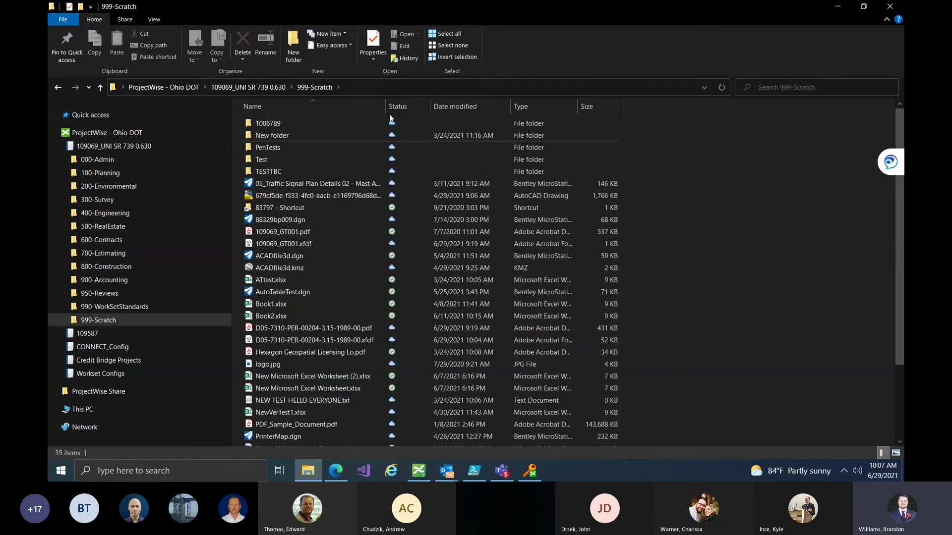
{"action": "left_click_drag", "start_coordinate": [388, 112], "coordinate": [388, 106]}
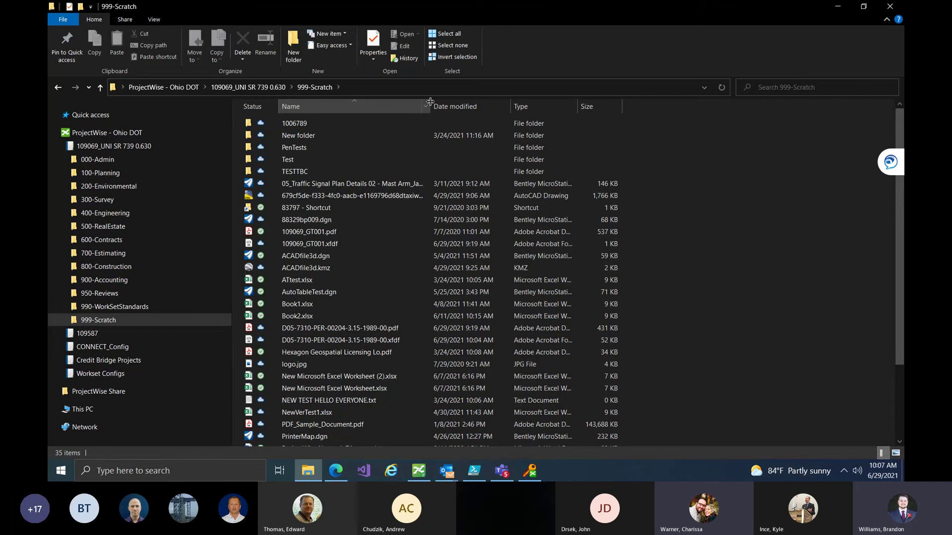
- Widen the Name column of the 999-Scratch folder to show full file names and look through its files
{"action": "left_click_drag", "start_coordinate": [429, 102], "coordinate": [513, 98]}
{"action": "scroll", "coordinate": [385, 200], "scroll_direction": "down", "scroll_amount": 3}
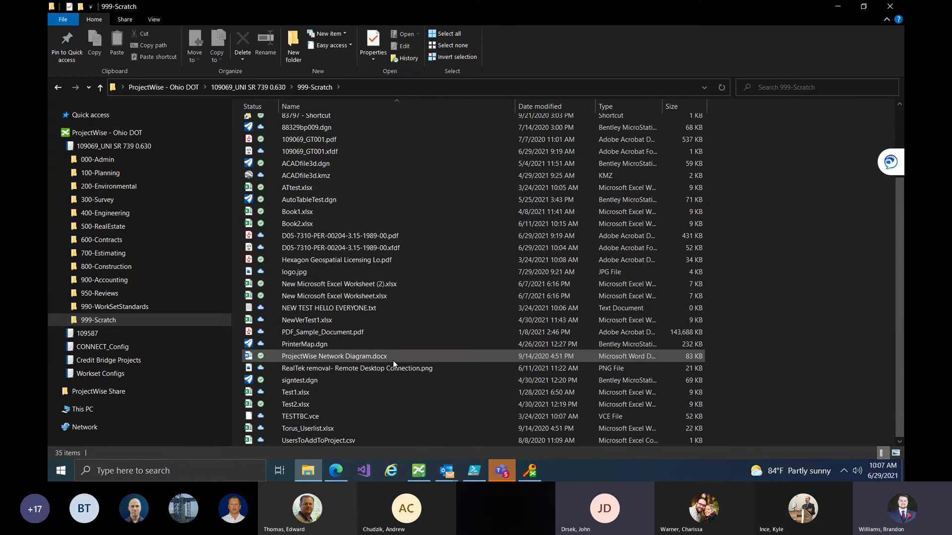
{"action": "scroll", "coordinate": [385, 419], "scroll_direction": "up", "scroll_amount": 3}
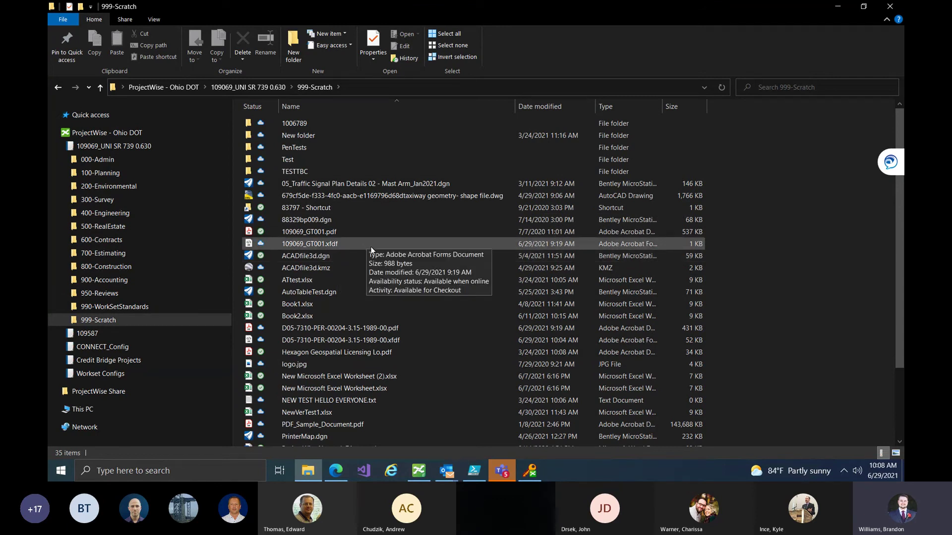
{"action": "left_click", "coordinate": [199, 473]}
{"action": "type", "text": "fi"}
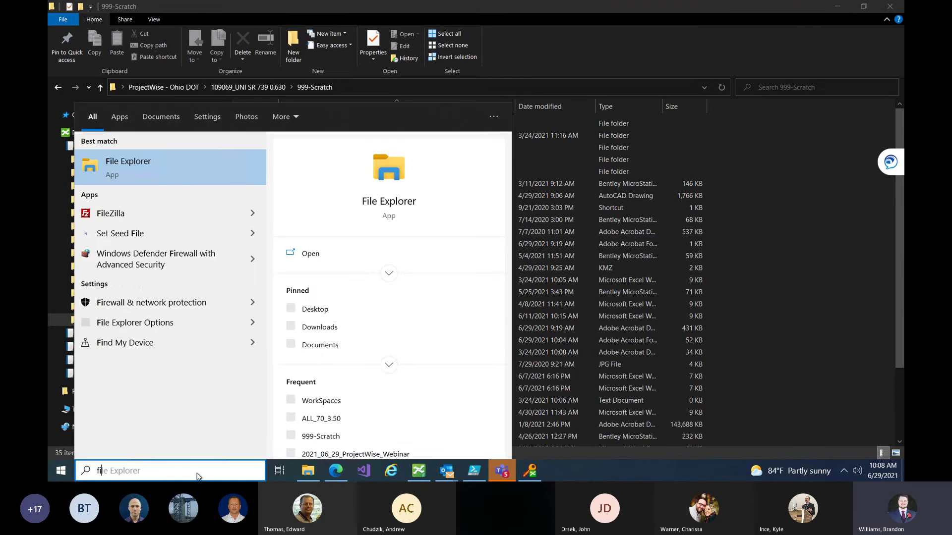
{"action": "type", "text": "le ex"}
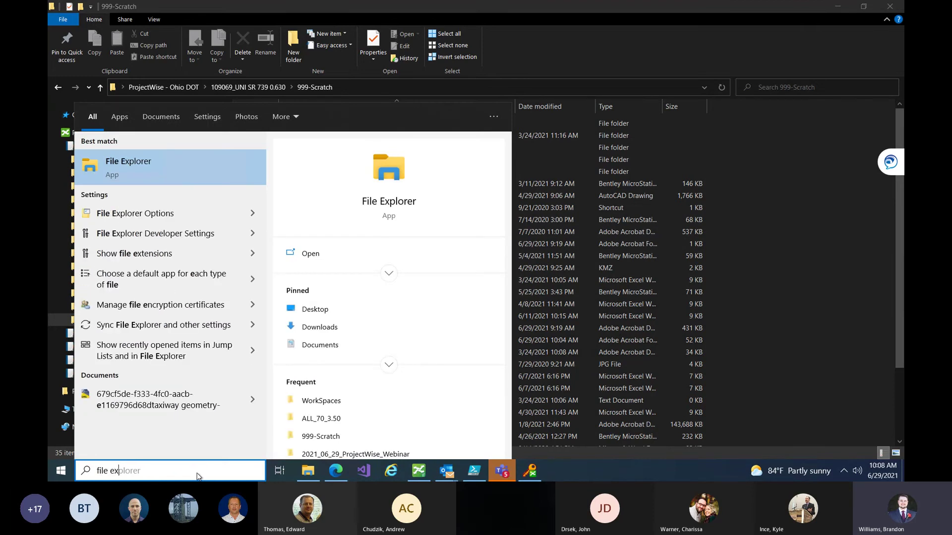
{"action": "type", "text": "te"}
{"action": "key", "text": "Return"}
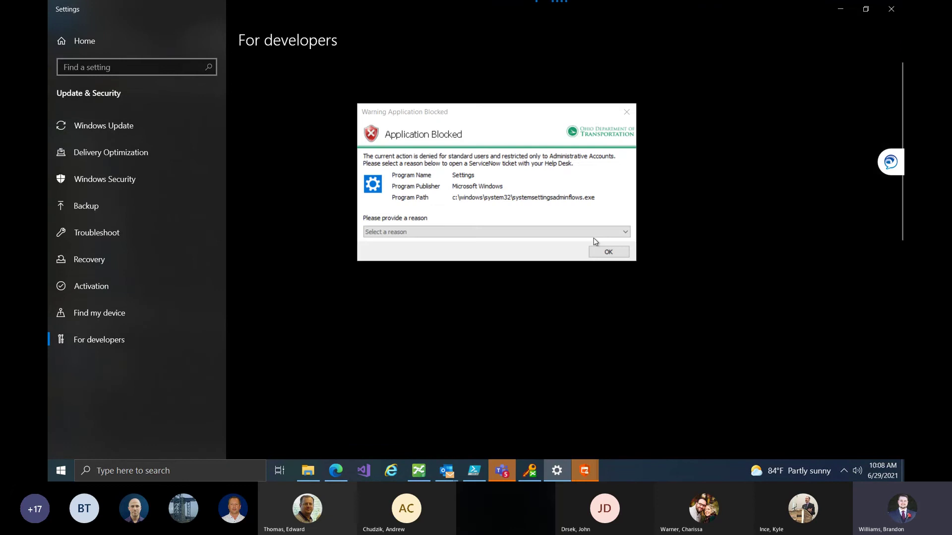
{"action": "left_click", "coordinate": [593, 236]}
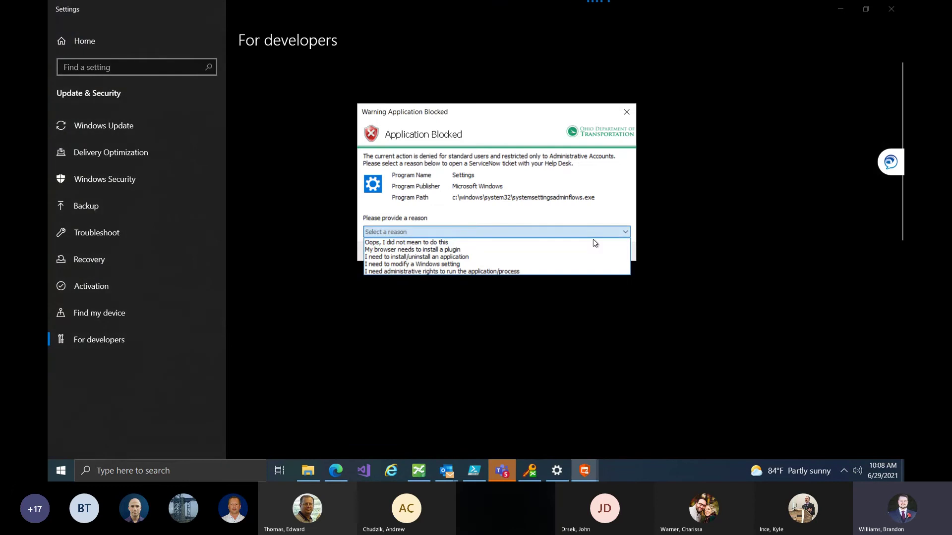
{"action": "left_click", "coordinate": [594, 241]}
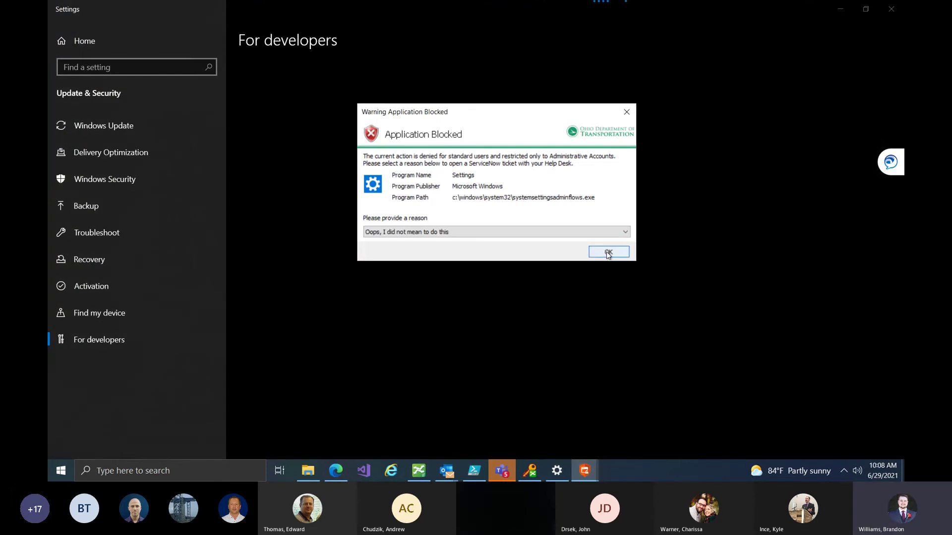
{"action": "left_click", "coordinate": [608, 253]}
{"action": "left_click", "coordinate": [608, 253]}
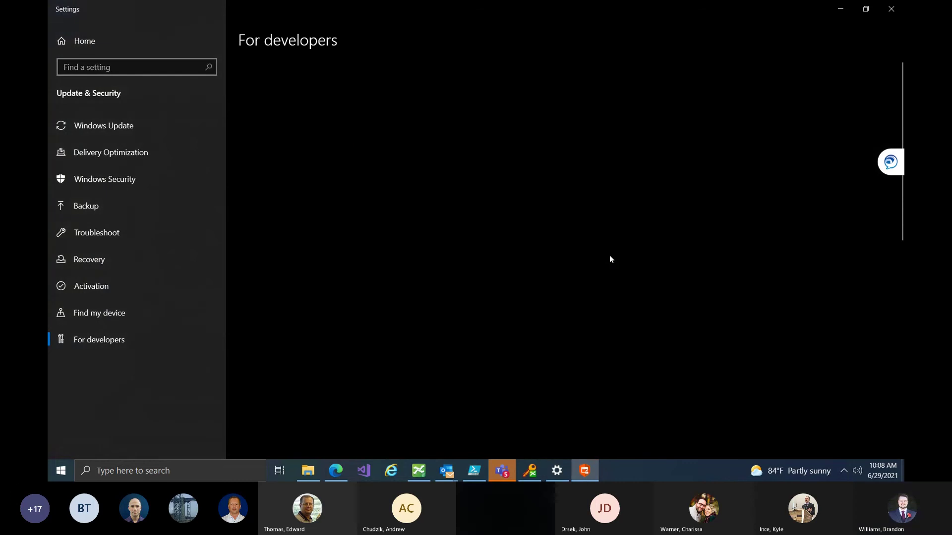
{"action": "scroll", "coordinate": [539, 285], "scroll_direction": "down", "scroll_amount": 10}
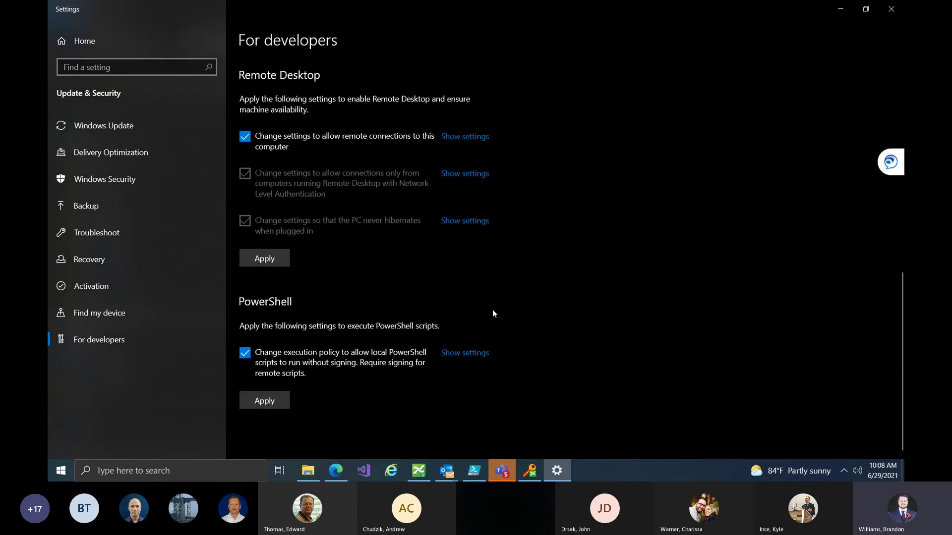
{"action": "scroll", "coordinate": [490, 310], "scroll_direction": "up", "scroll_amount": 10}
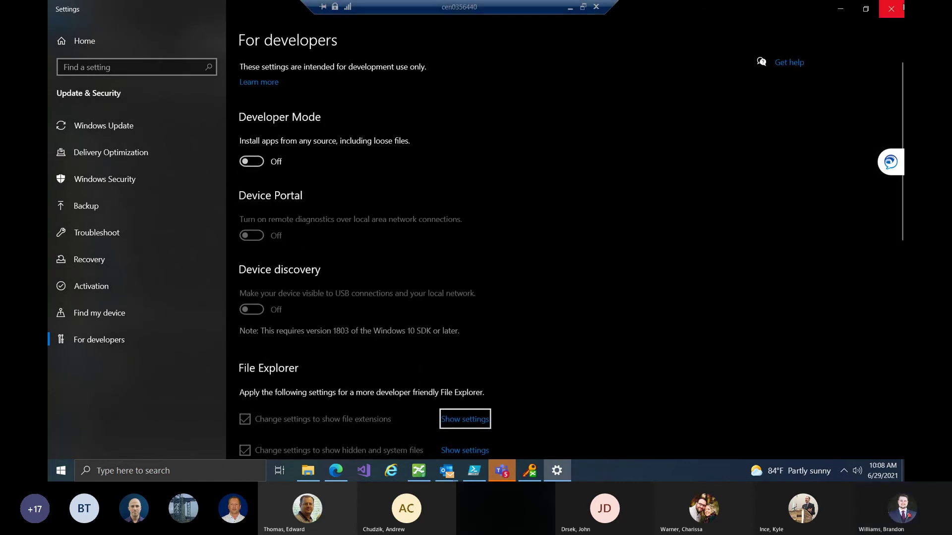
{"action": "left_click", "coordinate": [891, 8]}
- Open the Windows default apps settings and show the list for choosing default apps by file type
{"action": "key", "text": "super"}
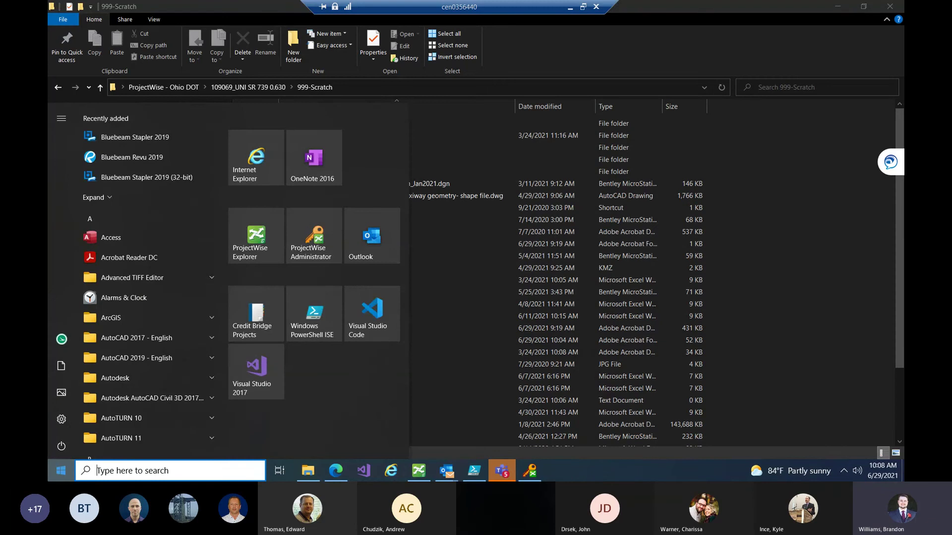
{"action": "type", "text": "def"}
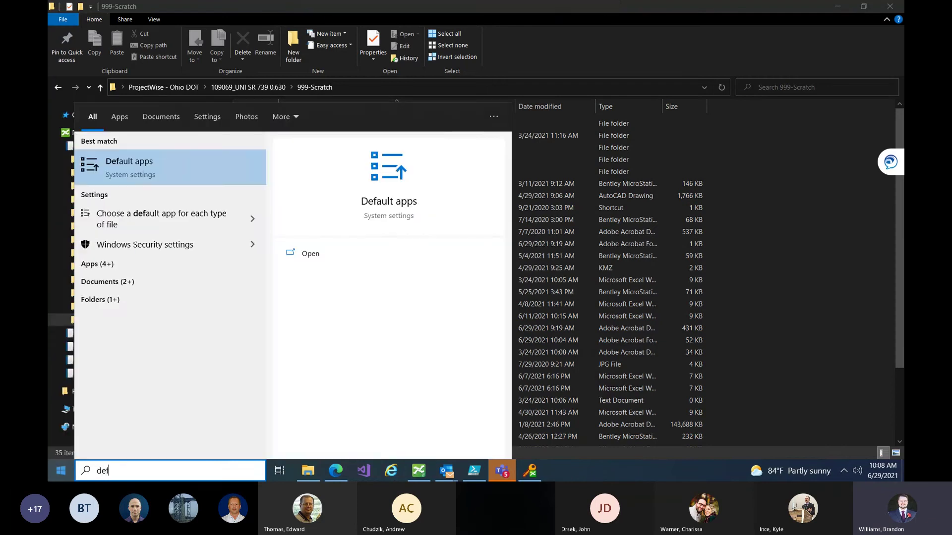
{"action": "key", "text": "Return"}
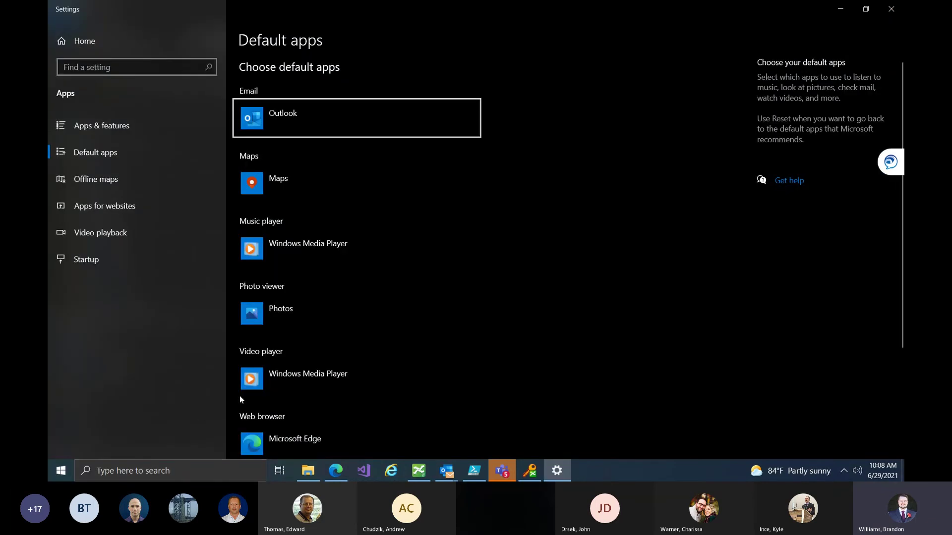
{"action": "scroll", "coordinate": [304, 152], "scroll_direction": "down", "scroll_amount": 5}
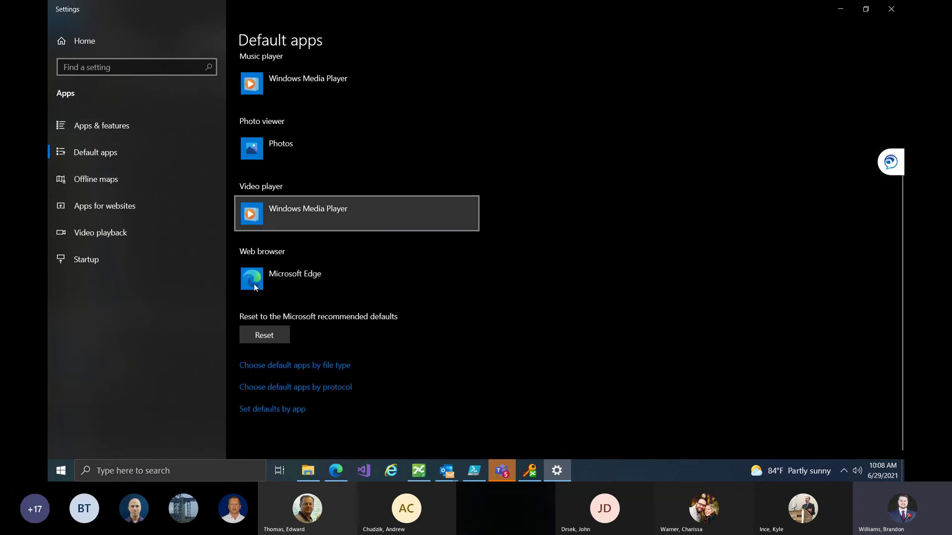
{"action": "left_click", "coordinate": [303, 367]}
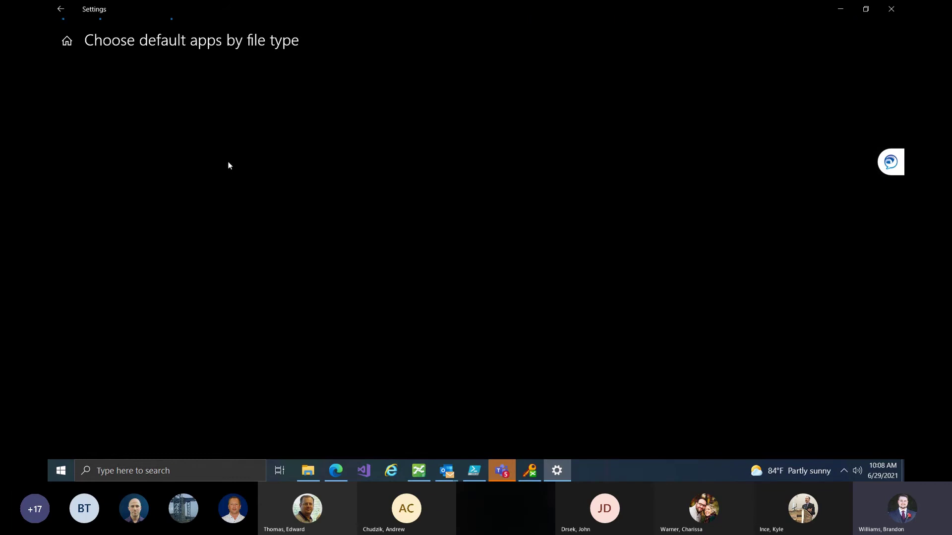
- Examine the default apps assigned to file types, from the numeric extensions through those starting with F
{"action": "scroll", "coordinate": [286, 269], "scroll_direction": "down", "scroll_amount": 4}
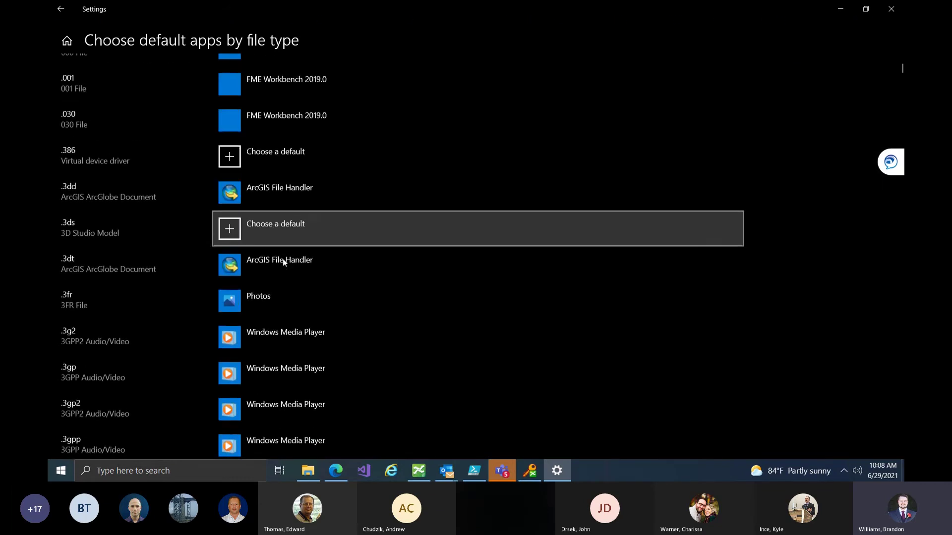
{"action": "scroll", "coordinate": [285, 261], "scroll_direction": "down", "scroll_amount": 10}
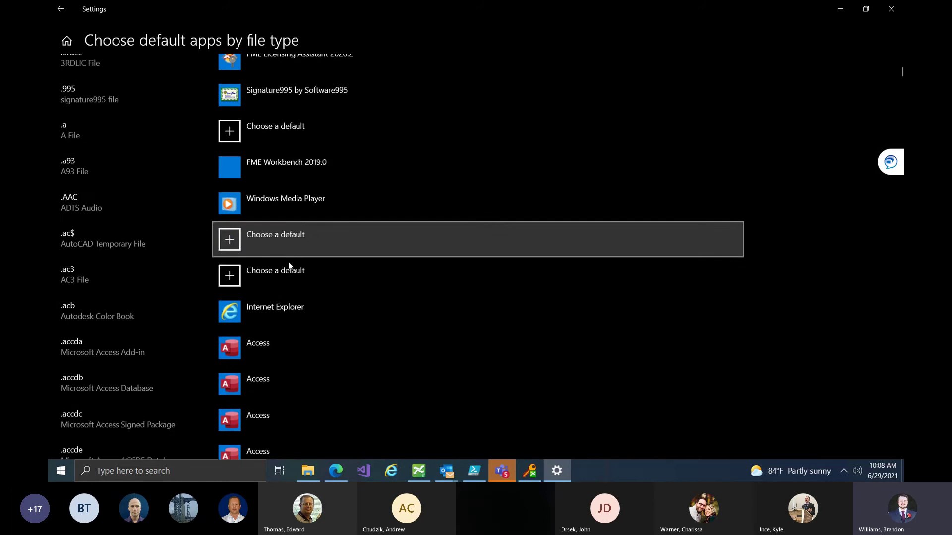
{"action": "scroll", "coordinate": [296, 268], "scroll_direction": "down", "scroll_amount": 10}
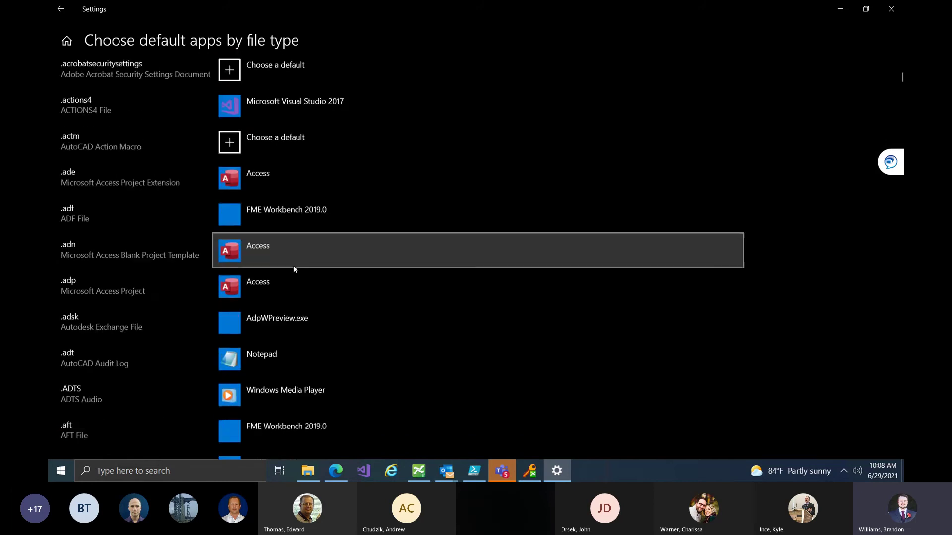
{"action": "scroll", "coordinate": [293, 268], "scroll_direction": "down", "scroll_amount": 10}
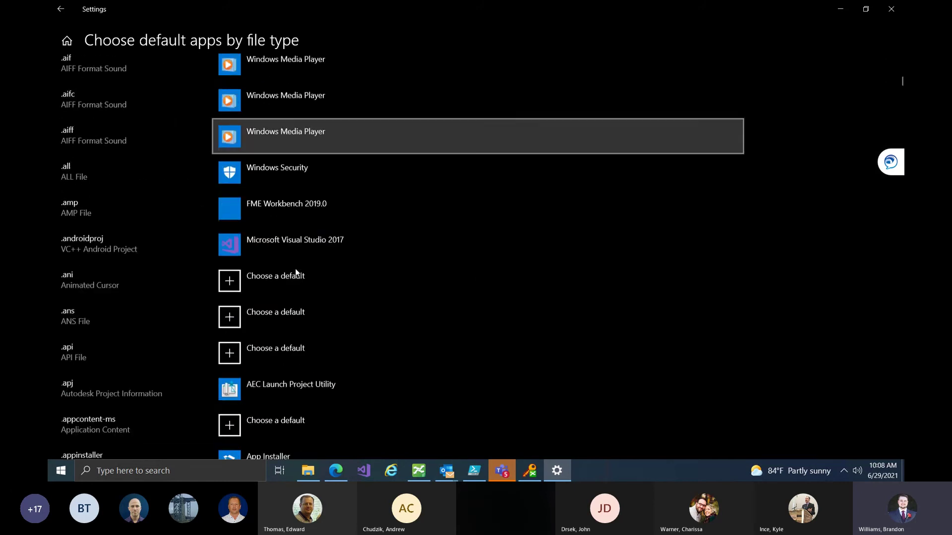
{"action": "scroll", "coordinate": [288, 270], "scroll_direction": "down", "scroll_amount": 10}
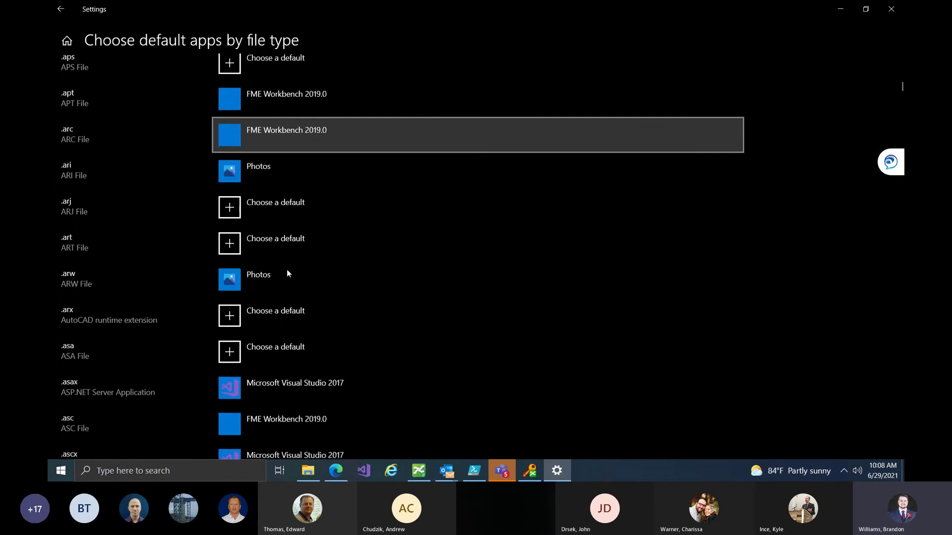
{"action": "scroll", "coordinate": [287, 273], "scroll_direction": "down", "scroll_amount": 20}
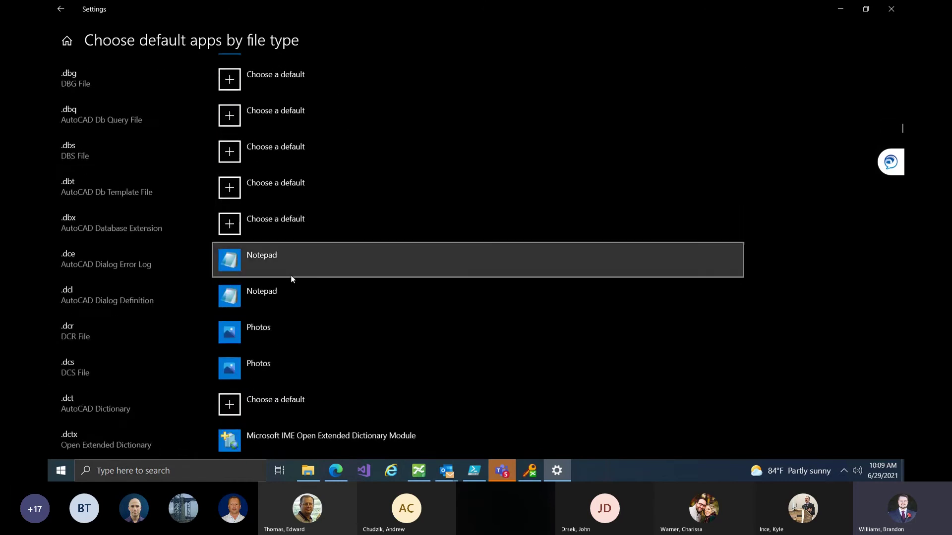
{"action": "scroll", "coordinate": [288, 275], "scroll_direction": "down", "scroll_amount": 20}
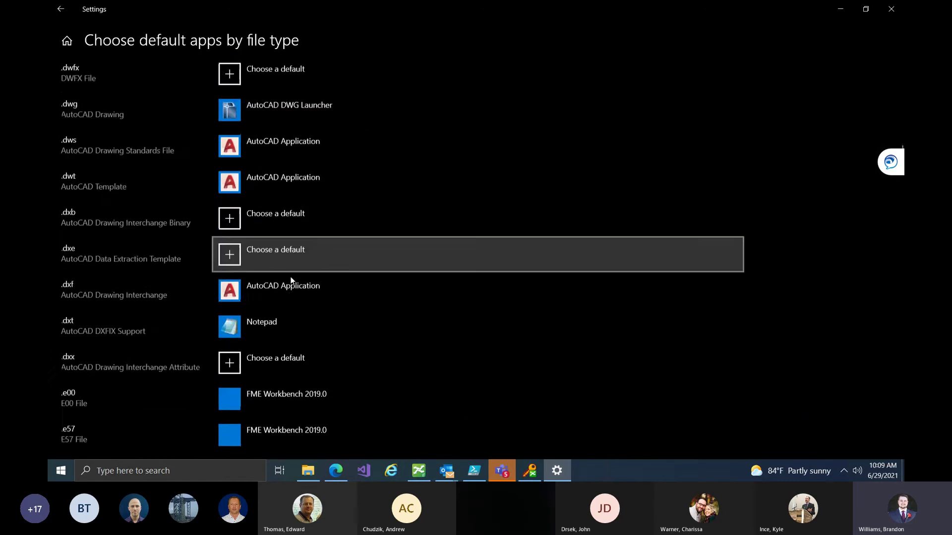
{"action": "scroll", "coordinate": [287, 275], "scroll_direction": "down", "scroll_amount": 5}
{"action": "scroll", "coordinate": [288, 277], "scroll_direction": "up", "scroll_amount": 10}
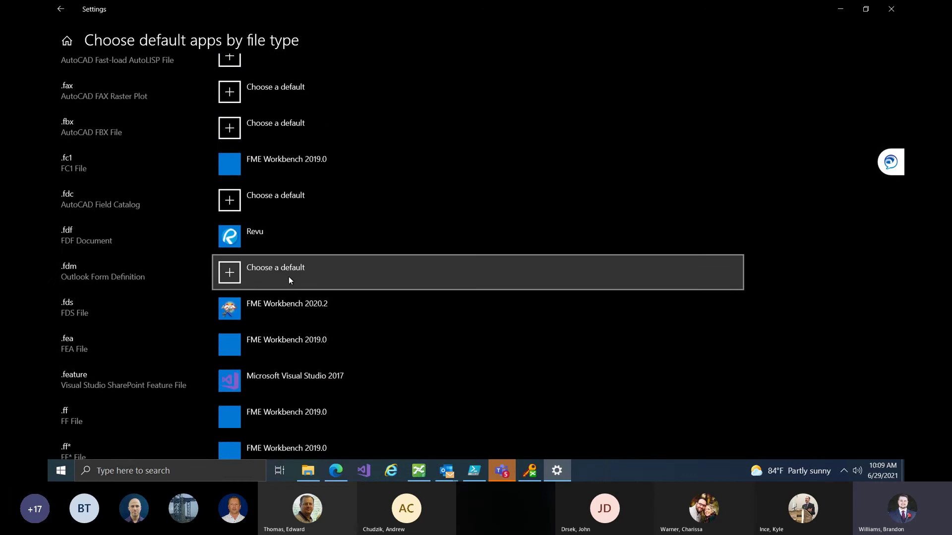
{"action": "scroll", "coordinate": [289, 276], "scroll_direction": "up", "scroll_amount": 5}
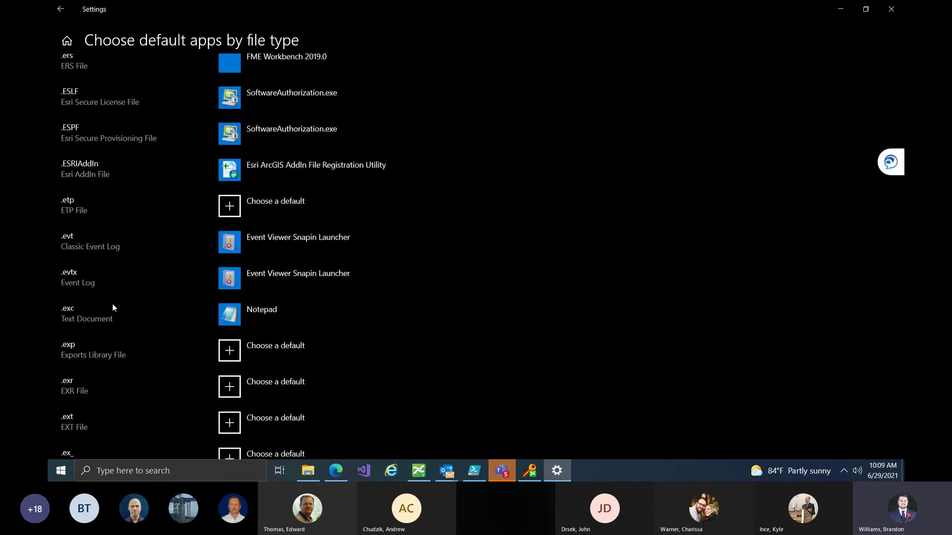
{"action": "scroll", "coordinate": [75, 197], "scroll_direction": "up", "scroll_amount": 2}
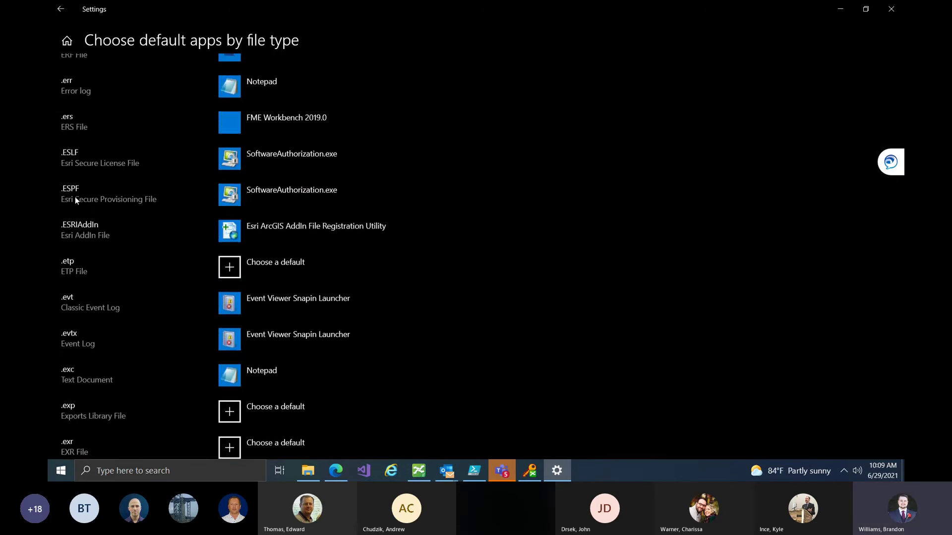
{"action": "scroll", "coordinate": [91, 122], "scroll_direction": "up", "scroll_amount": 3}
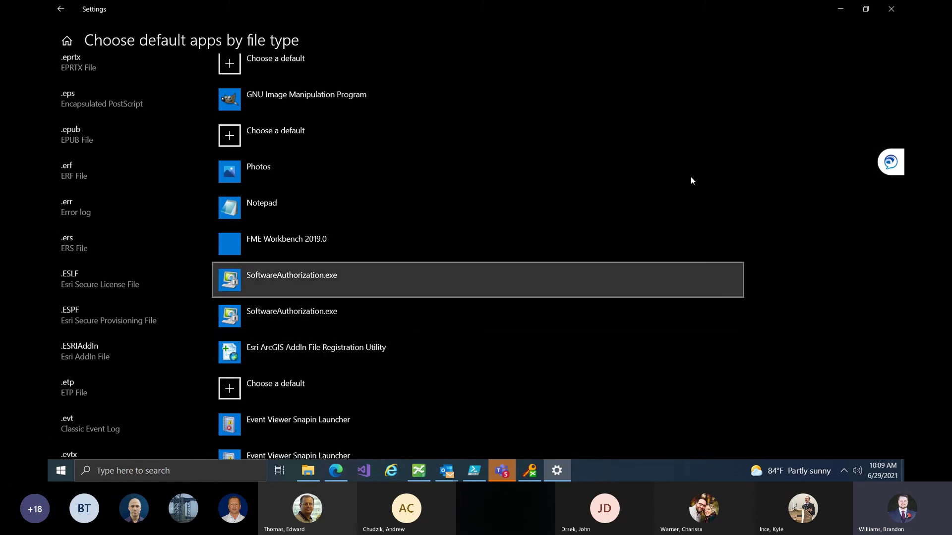
- Minimize the Settings window and look through the files in the 999-Scratch folder again
{"action": "left_click", "coordinate": [840, 8]}
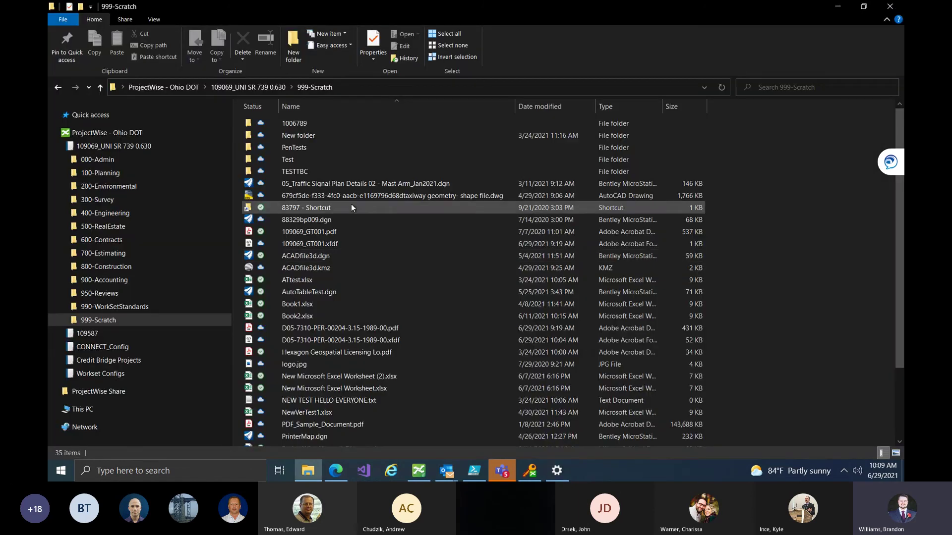
{"action": "scroll", "coordinate": [328, 254], "scroll_direction": "down", "scroll_amount": 3}
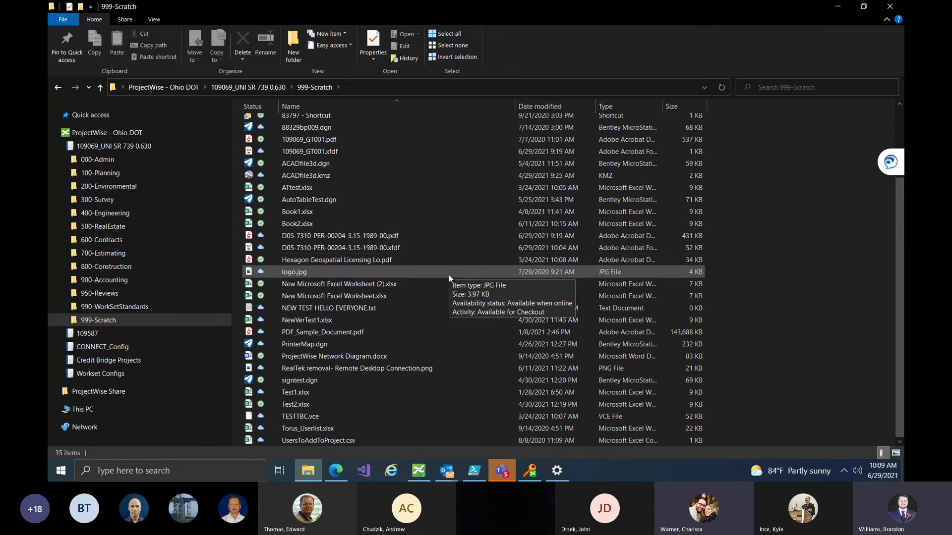
{"action": "scroll", "coordinate": [448, 274], "scroll_direction": "up", "scroll_amount": 3}
- Launch Acrobat Reader DC and check its commands for opening files
{"action": "left_click", "coordinate": [219, 466]}
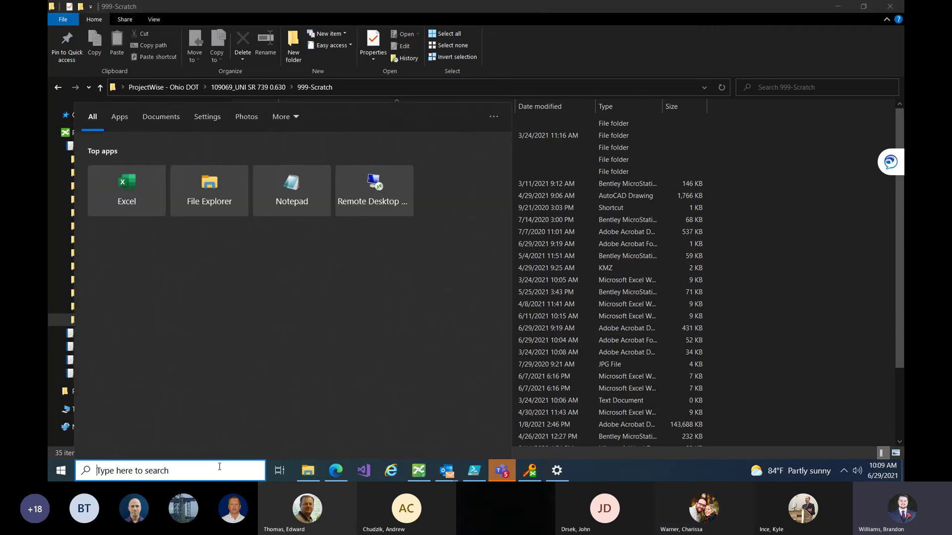
{"action": "type", "text": "adob"}
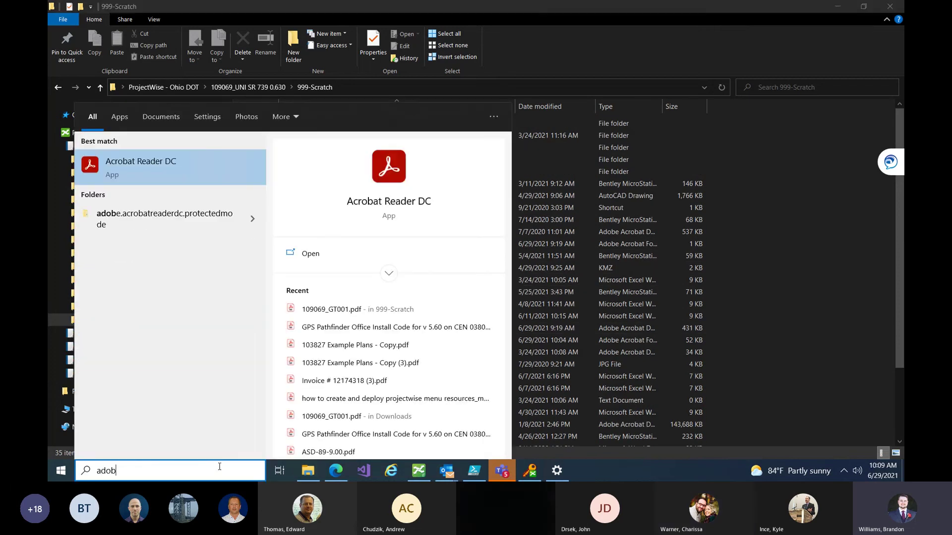
{"action": "key", "text": "Return"}
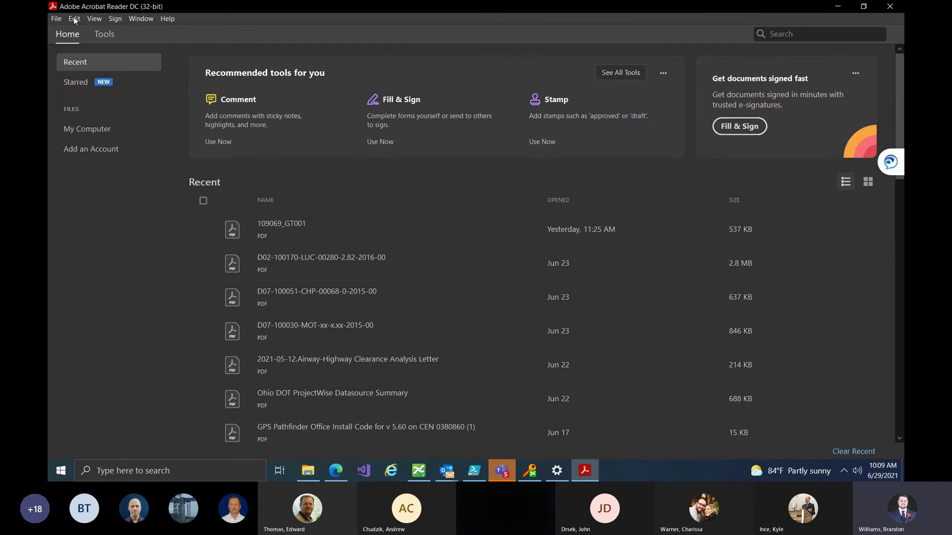
{"action": "left_click", "coordinate": [57, 19]}
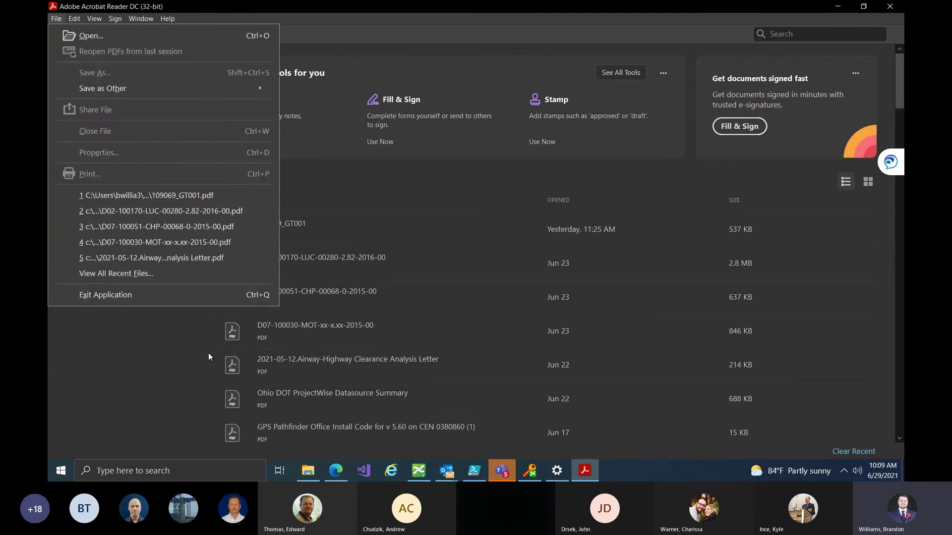
{"action": "left_click", "coordinate": [242, 346]}
- Open the recent PDF "how to create and deploy projectwise menu resources_mrr_files (1)" in Acrobat Reader DC
{"action": "left_click", "coordinate": [243, 350]}
{"action": "scroll", "coordinate": [274, 341], "scroll_direction": "down", "scroll_amount": 8}
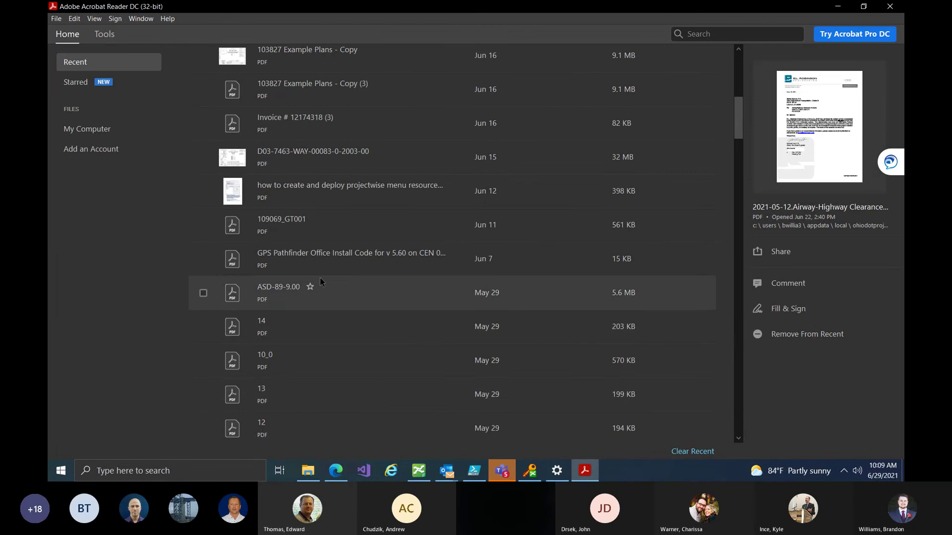
{"action": "left_click", "coordinate": [334, 222]}
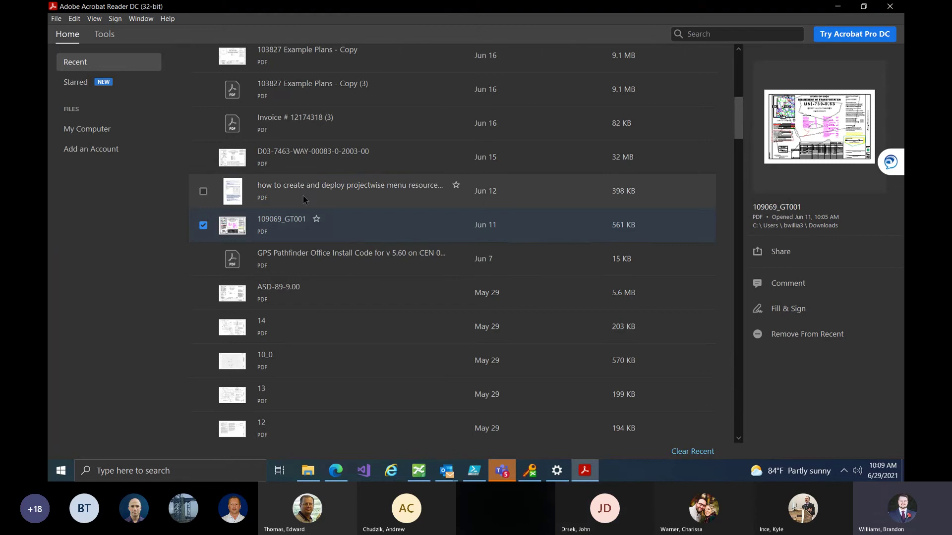
{"action": "left_click", "coordinate": [304, 198]}
{"action": "double_click", "coordinate": [343, 205]}
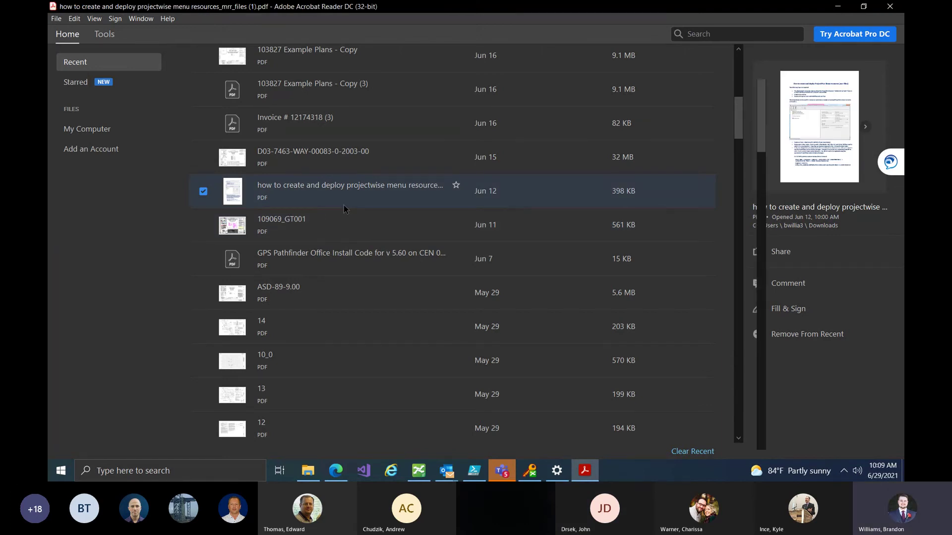
- Start saving a copy of the open PDF, browse the 109069_UNI SR 739 0.630 project tree, and reposition and enlarge the Save As dialog
{"action": "left_click", "coordinate": [57, 19]}
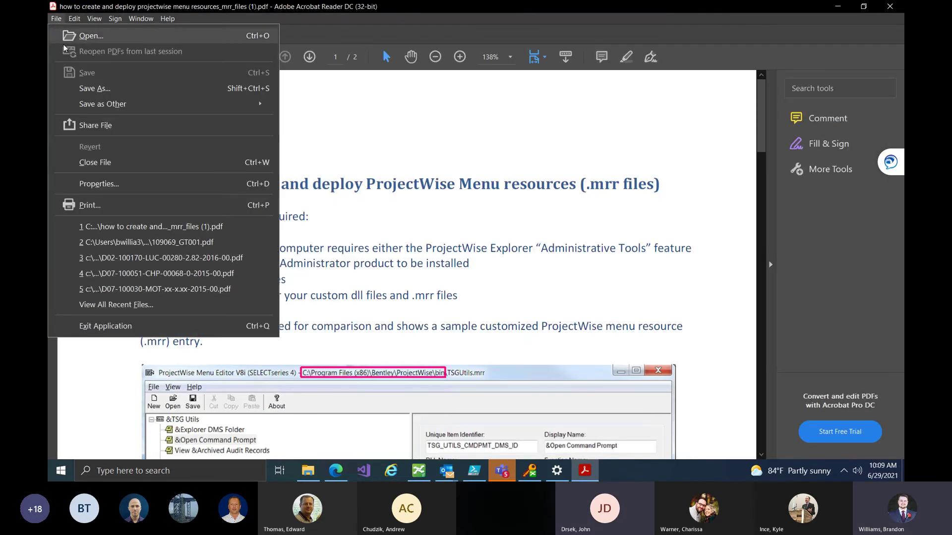
{"action": "left_click", "coordinate": [82, 88]}
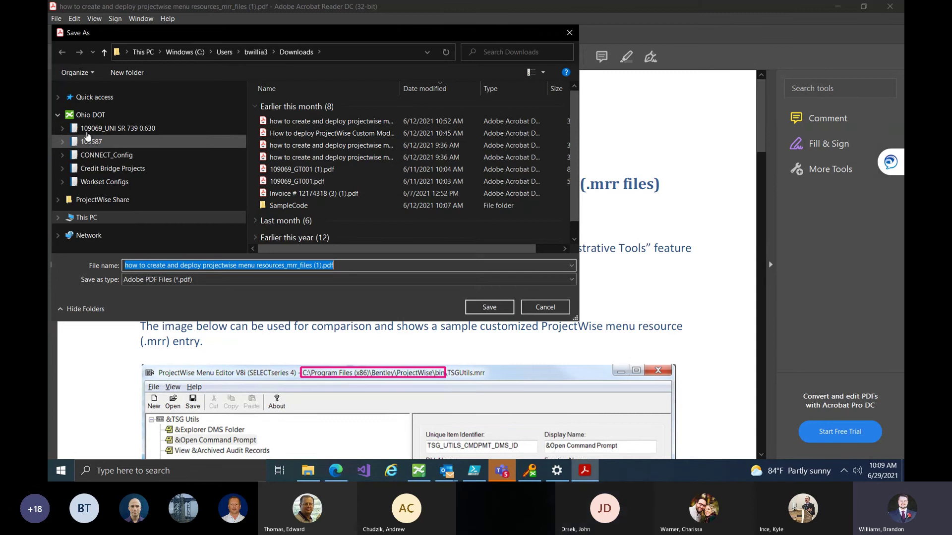
{"action": "left_click", "coordinate": [66, 128]}
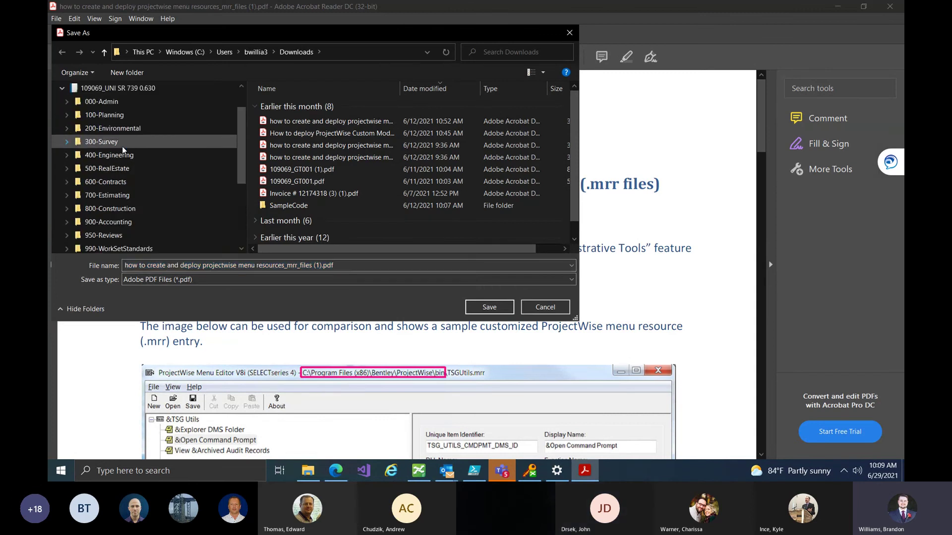
{"action": "left_click", "coordinate": [62, 87]}
{"action": "left_click_drag", "start_coordinate": [119, 33], "coordinate": [265, 52]}
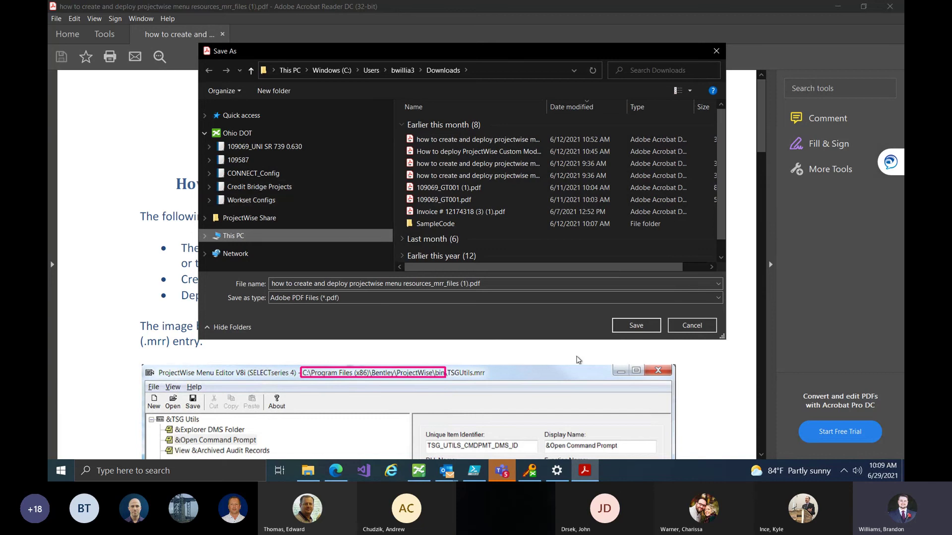
{"action": "left_click_drag", "start_coordinate": [733, 348], "coordinate": [816, 401]}
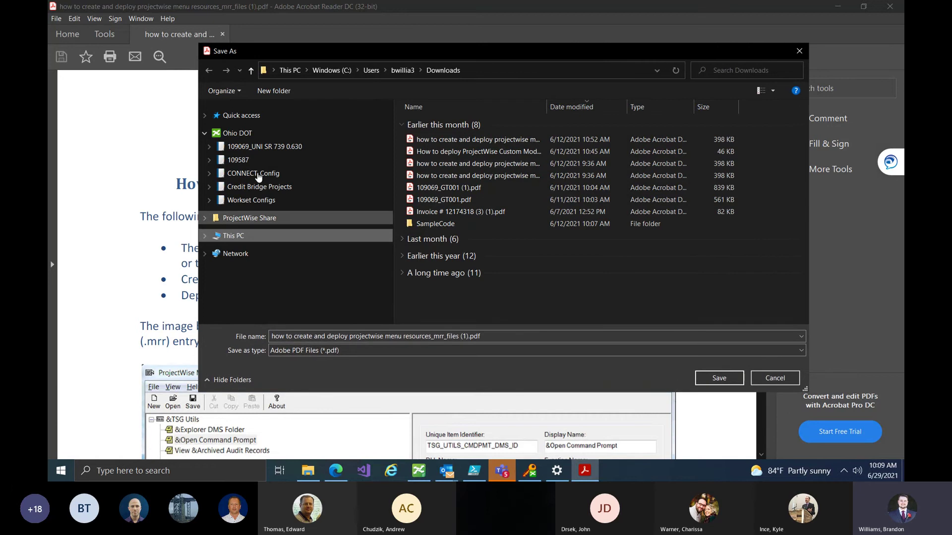
- Save the PDF under its existing name into the 999-Scratch folder of the 109069_UNI SR 739 0.630 project on the Ohio DOT drive
{"action": "left_click", "coordinate": [248, 147]}
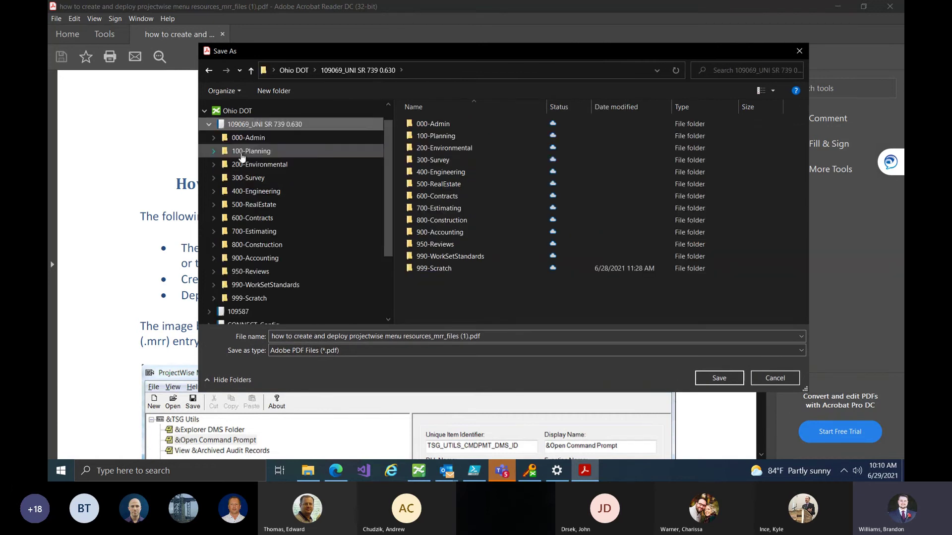
{"action": "left_click", "coordinate": [298, 298]}
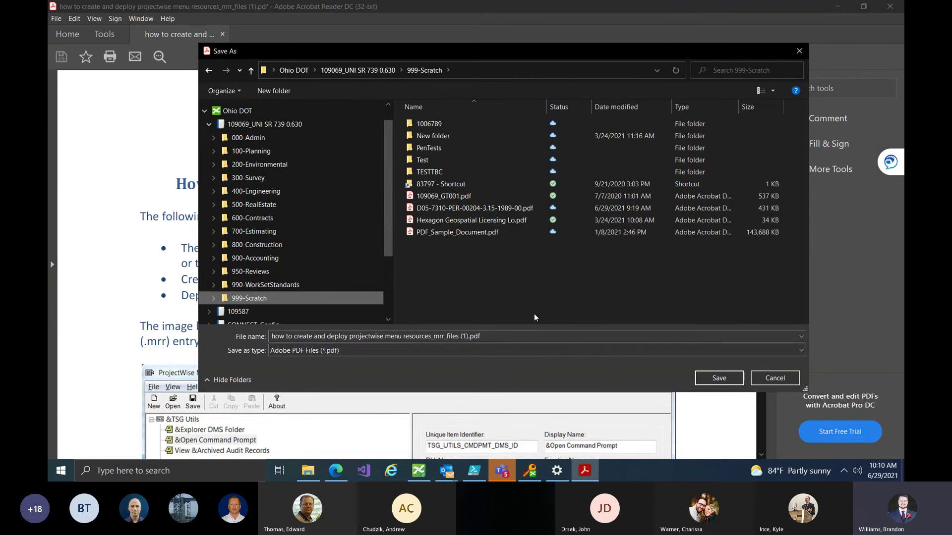
{"action": "left_click", "coordinate": [719, 378]}
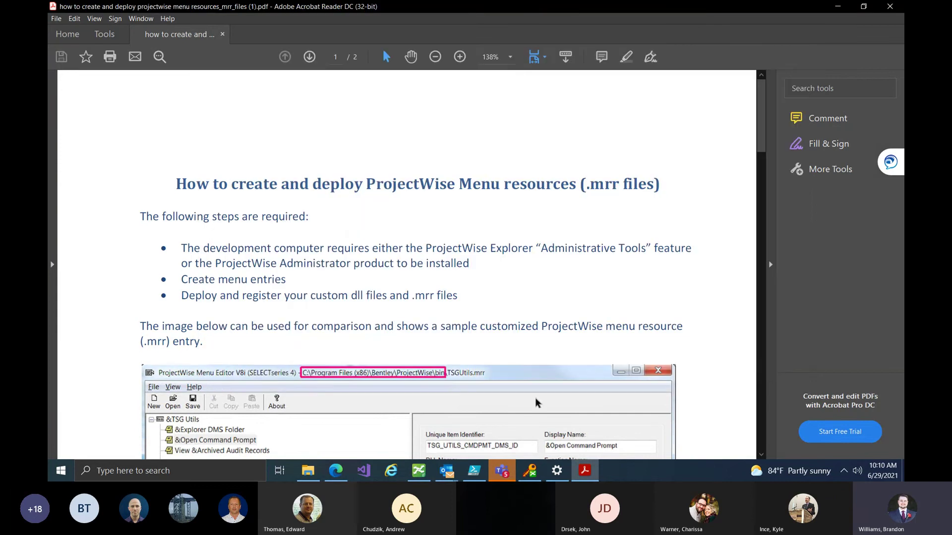
- Switch to File Explorer and examine the saved PDF's sync status among the other files in the 999-Scratch folder
{"action": "left_click", "coordinate": [308, 472]}
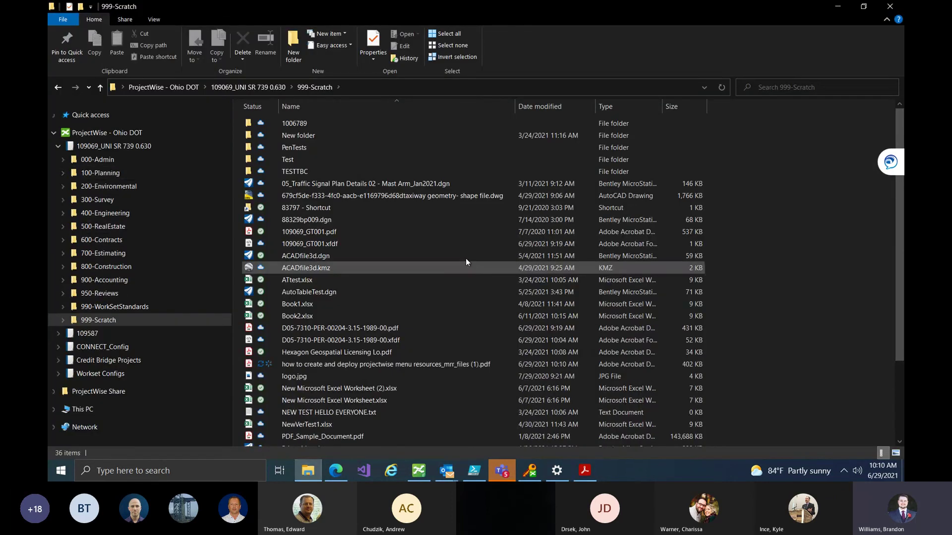
{"action": "scroll", "coordinate": [464, 238], "scroll_direction": "down", "scroll_amount": 2}
{"action": "scroll", "coordinate": [689, 293], "scroll_direction": "up", "scroll_amount": 2}
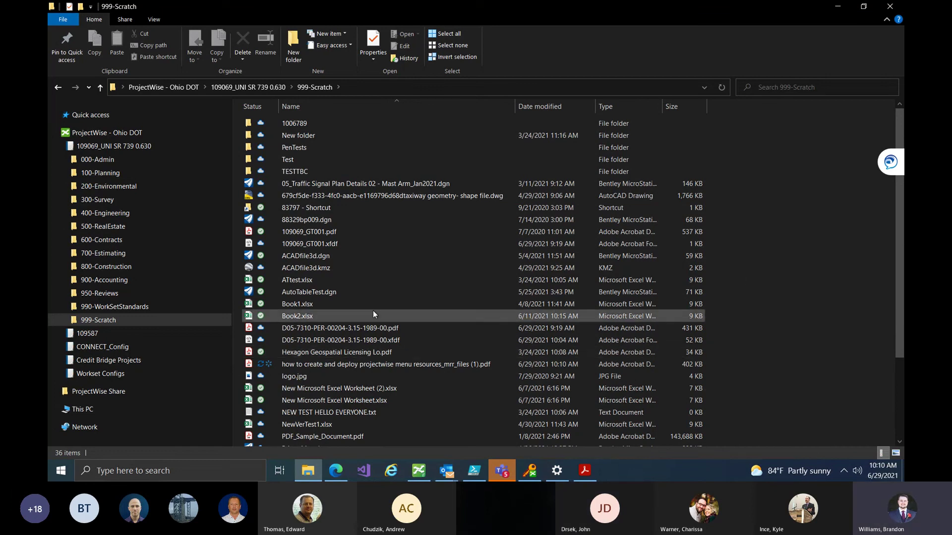
{"action": "mouse_move", "coordinate": [372, 314]}
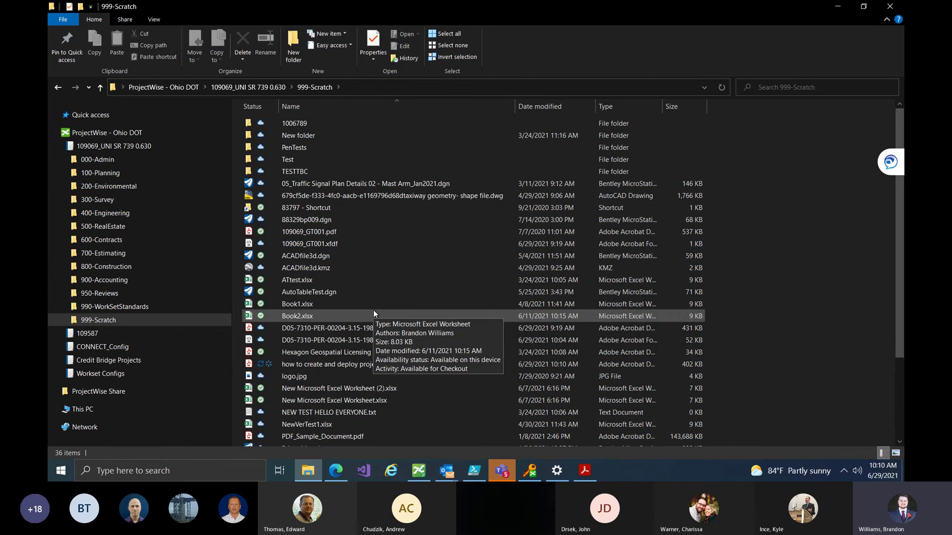
{"action": "scroll", "coordinate": [376, 307], "scroll_direction": "down", "scroll_amount": 3}
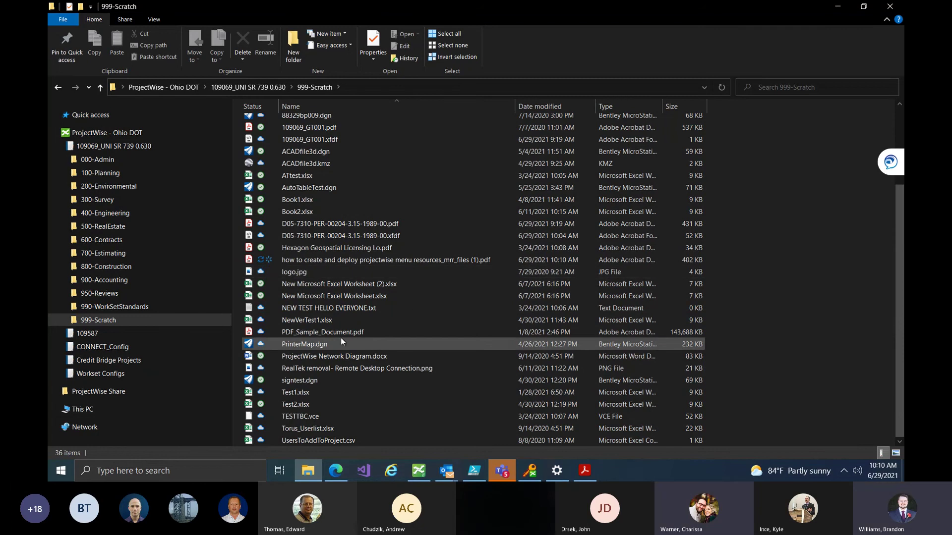
{"action": "scroll", "coordinate": [455, 251], "scroll_direction": "up", "scroll_amount": 3}
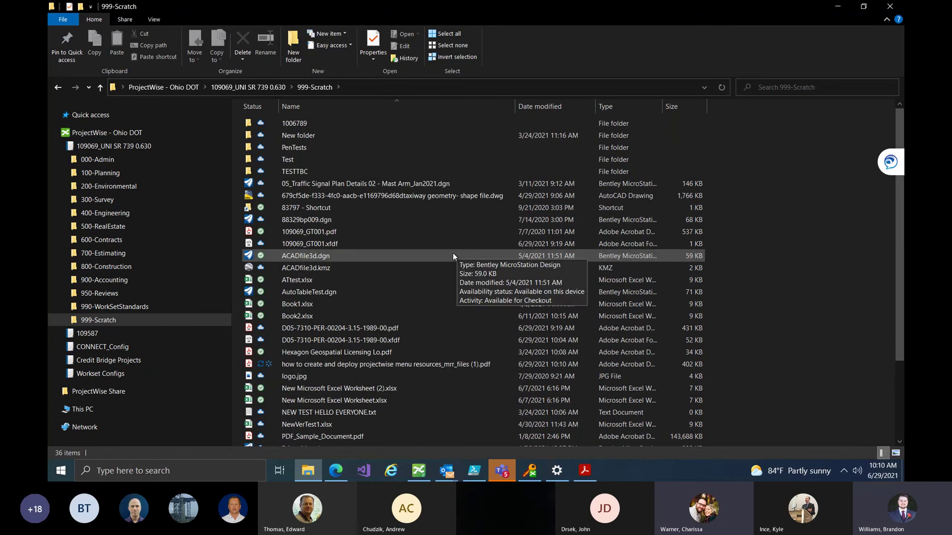
{"action": "scroll", "coordinate": [322, 342], "scroll_direction": "down", "scroll_amount": 3}
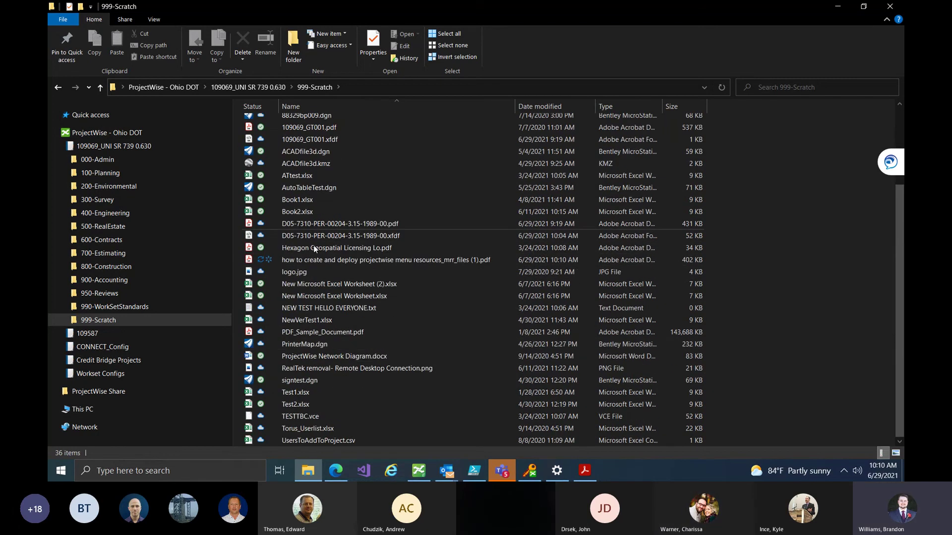
{"action": "key", "text": "super"}
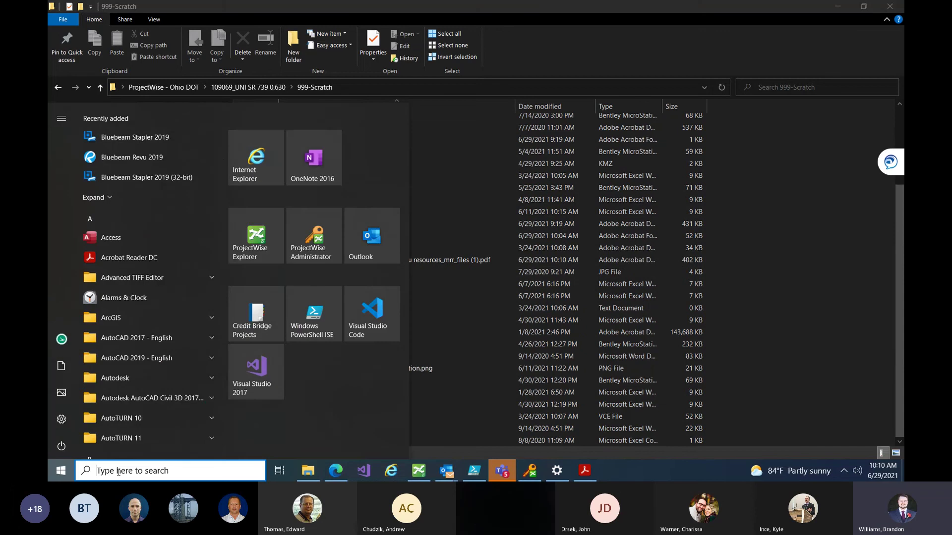
{"action": "left_click", "coordinate": [846, 233]}
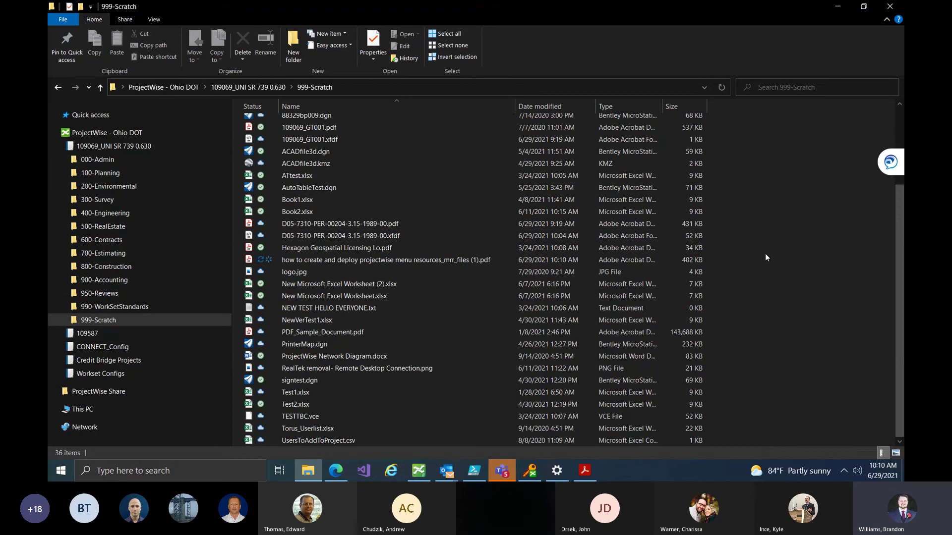
{"action": "scroll", "coordinate": [764, 254], "scroll_direction": "up", "scroll_amount": 3}
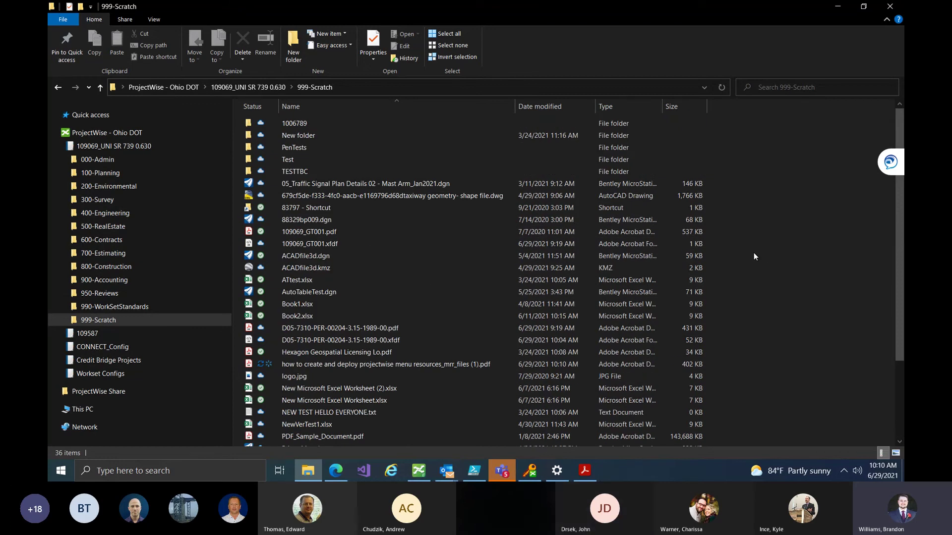
{"action": "scroll", "coordinate": [763, 250], "scroll_direction": "down", "scroll_amount": 3}
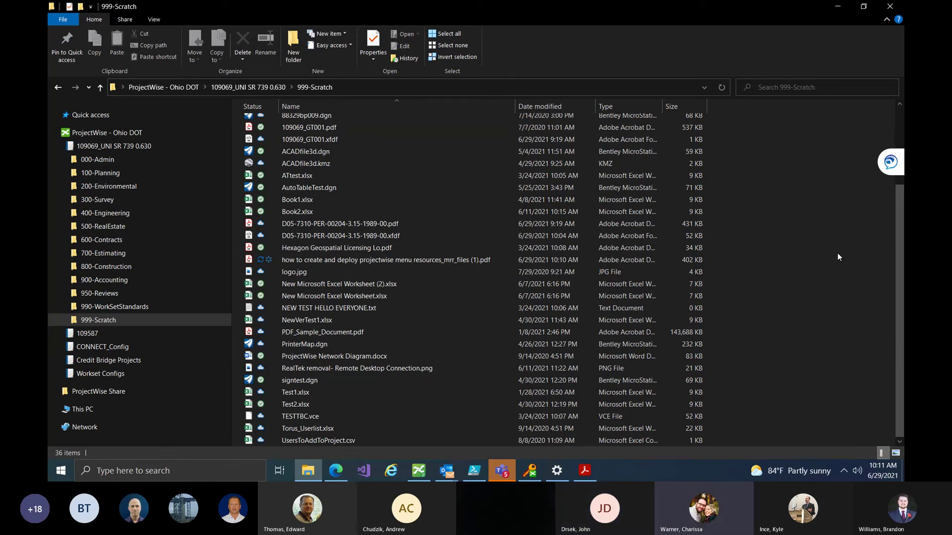
- Switch to ProjectWise Explorer and open work area 105583 under 01 Active Projects, District 03, Ashland
{"action": "left_click", "coordinate": [418, 471]}
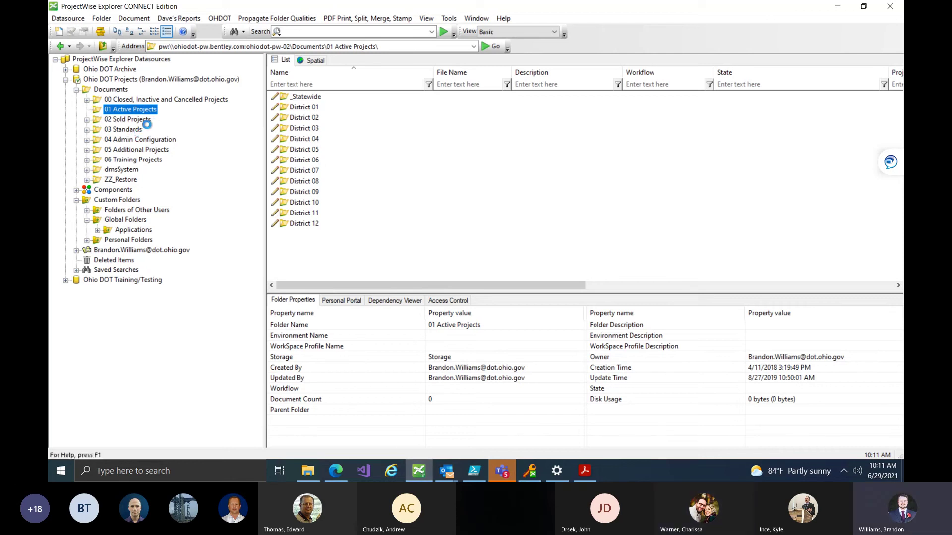
{"action": "double_click", "coordinate": [125, 151]}
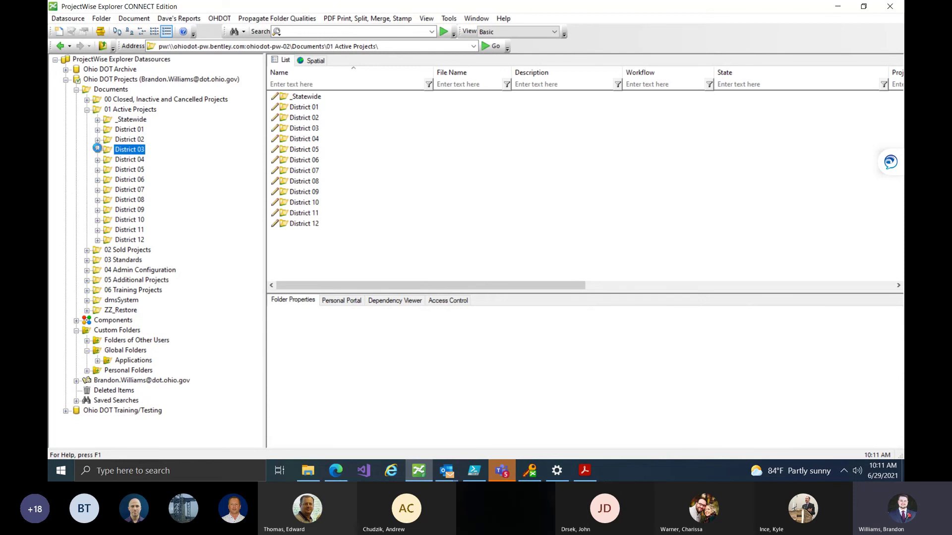
{"action": "left_click", "coordinate": [127, 170]}
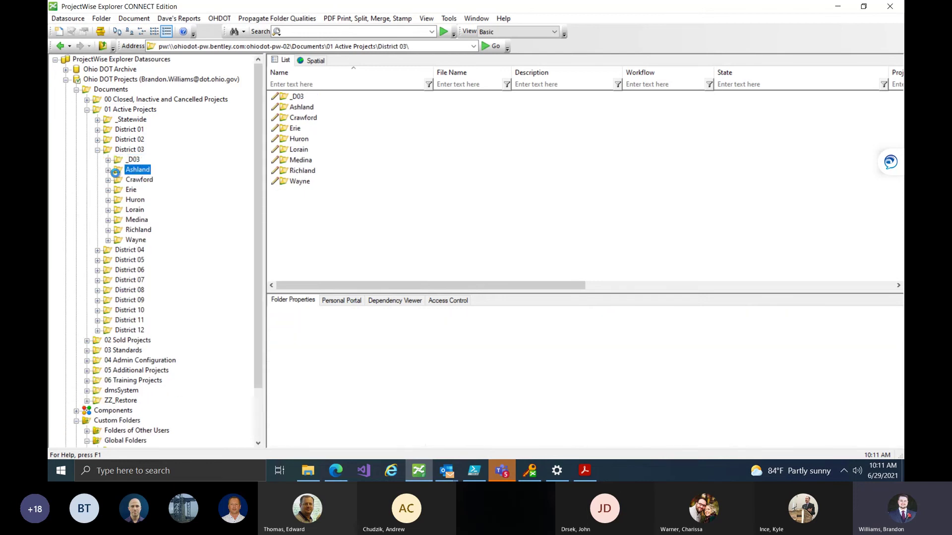
{"action": "left_click", "coordinate": [143, 190]}
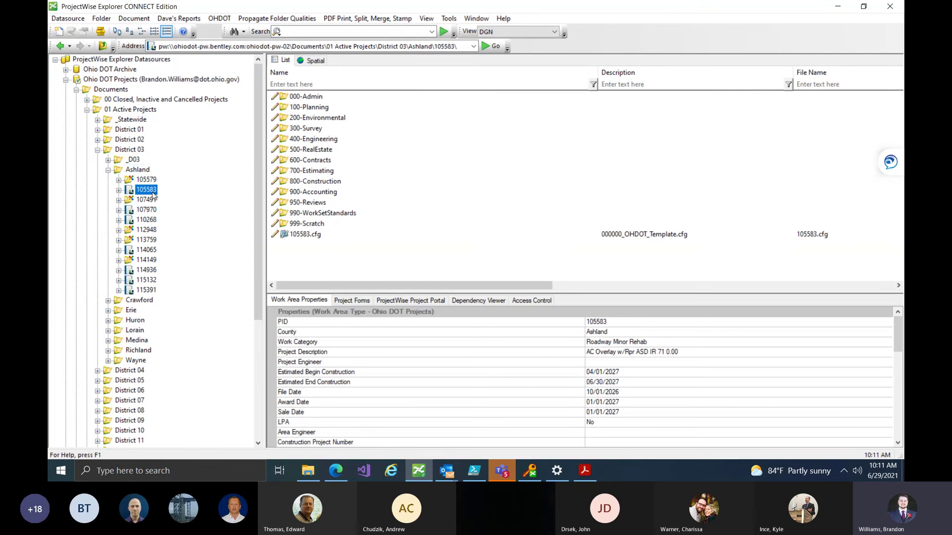
- Check the commands for the Documents folder and the Ohio DOT Projects datasource, and expand the folder tree of work area 105583
{"action": "right_click", "coordinate": [127, 90]}
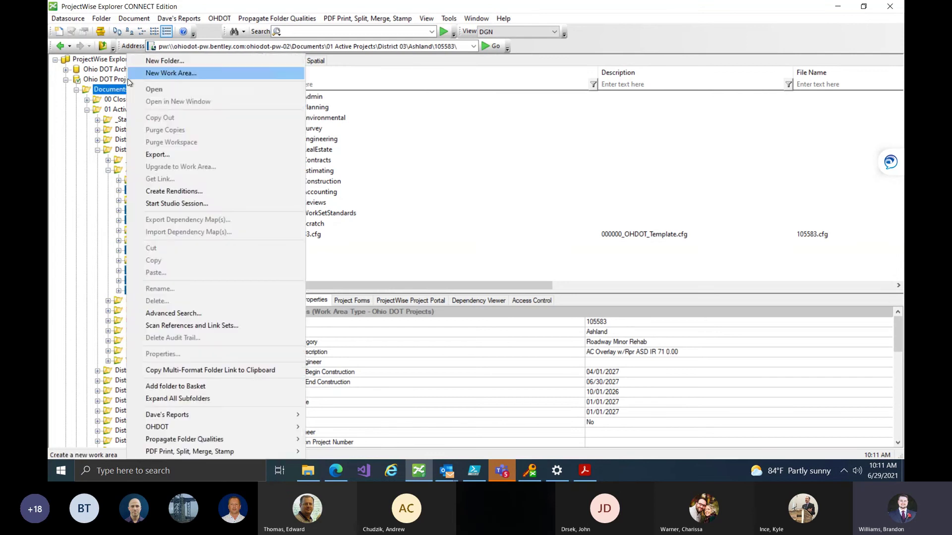
{"action": "left_click", "coordinate": [127, 78]}
{"action": "left_click", "coordinate": [637, 101]}
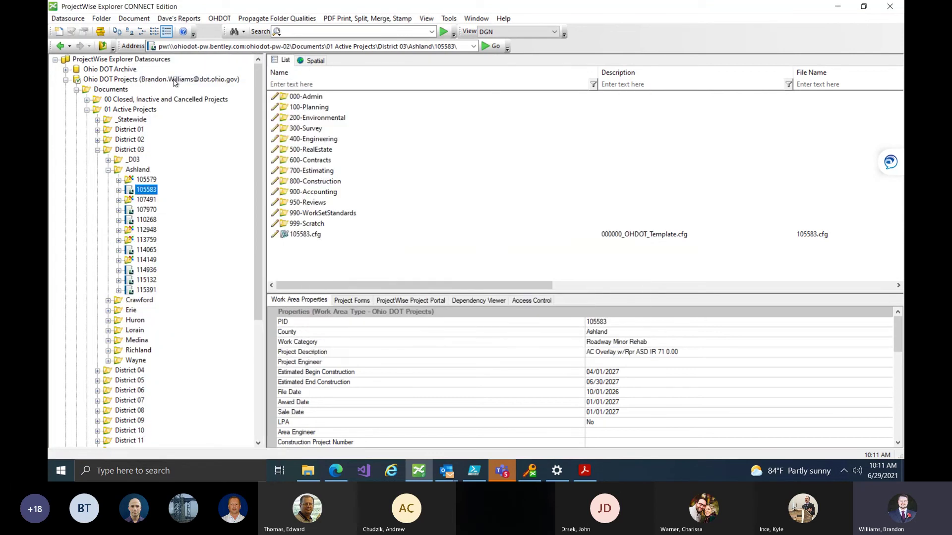
{"action": "right_click", "coordinate": [162, 79]}
{"action": "left_click", "coordinate": [179, 87]}
{"action": "left_click", "coordinate": [530, 277]}
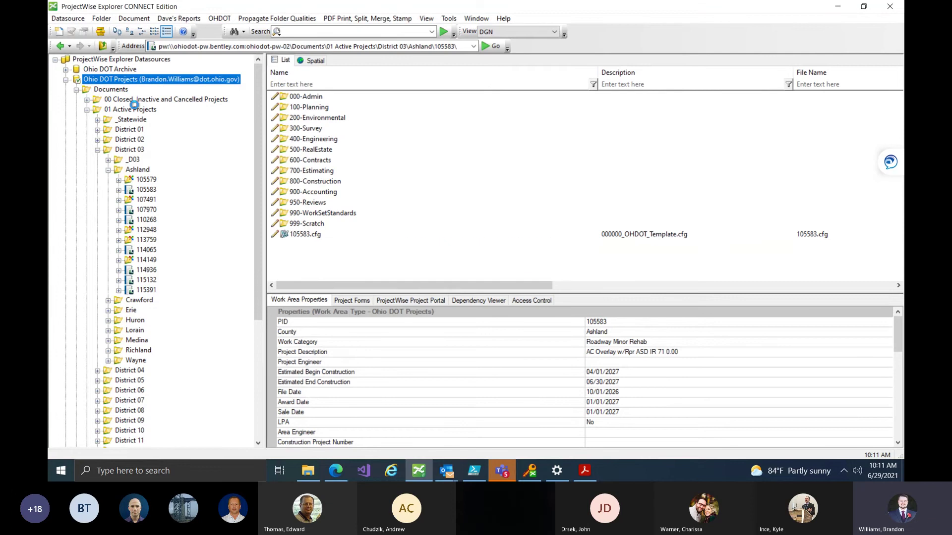
{"action": "double_click", "coordinate": [119, 79]}
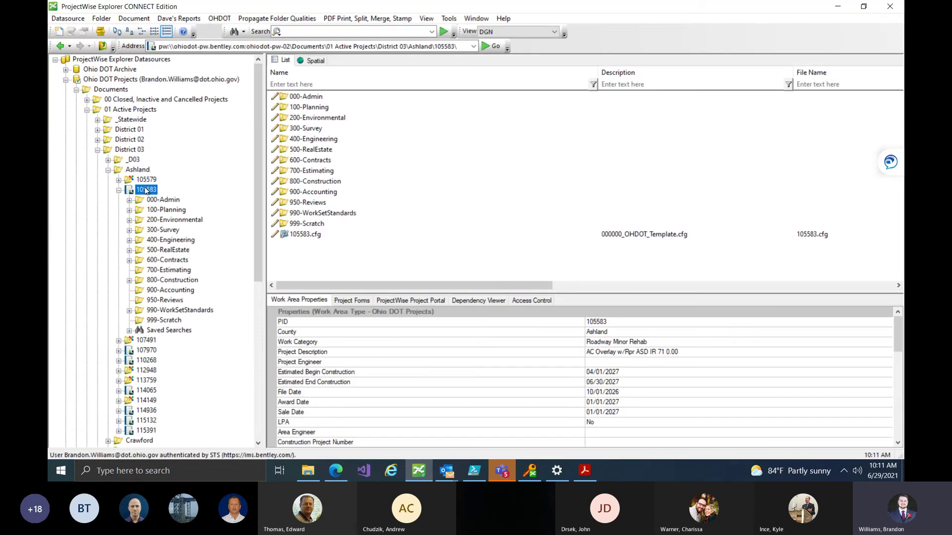
{"action": "left_click_drag", "start_coordinate": [260, 167], "coordinate": [260, 195]}
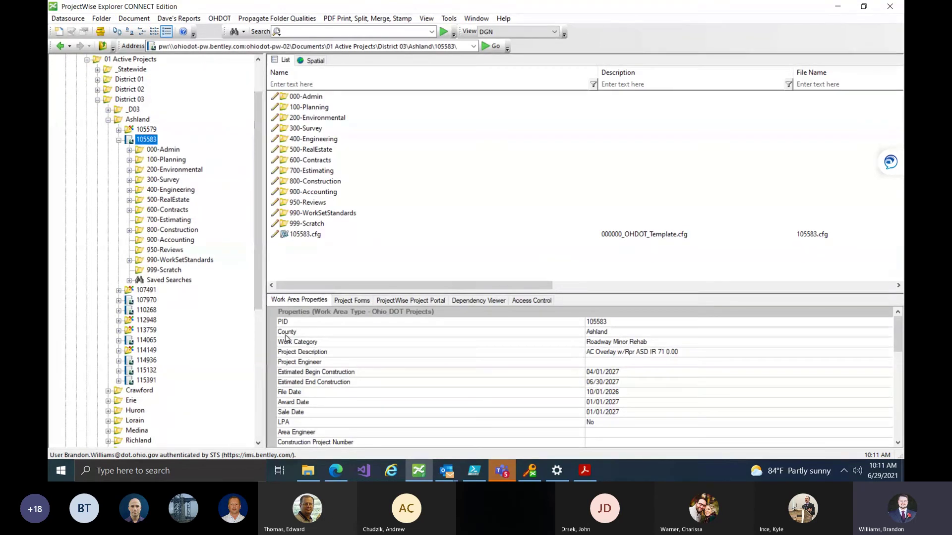
- Switch to File Explorer and open the current user's AppData folder under Users on the C: drive
{"action": "left_click", "coordinate": [305, 477]}
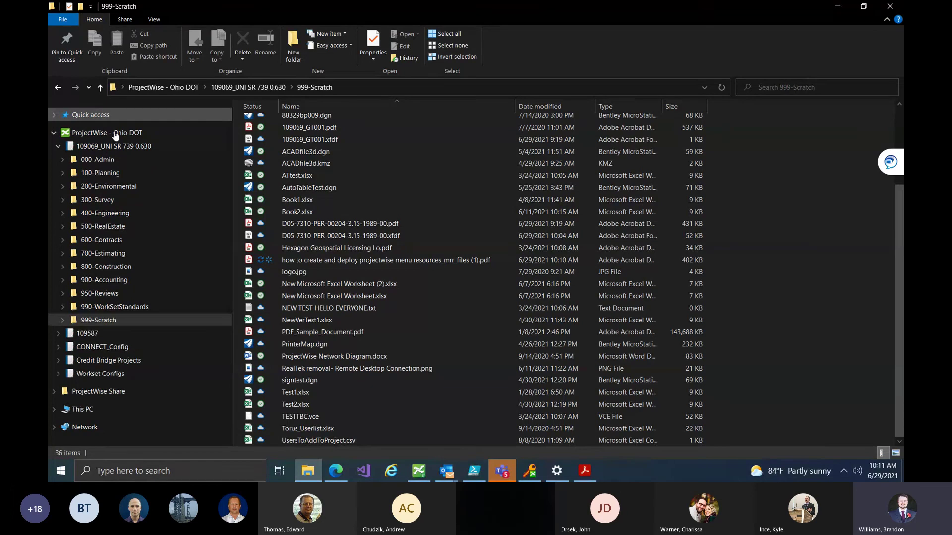
{"action": "left_click", "coordinate": [83, 409]}
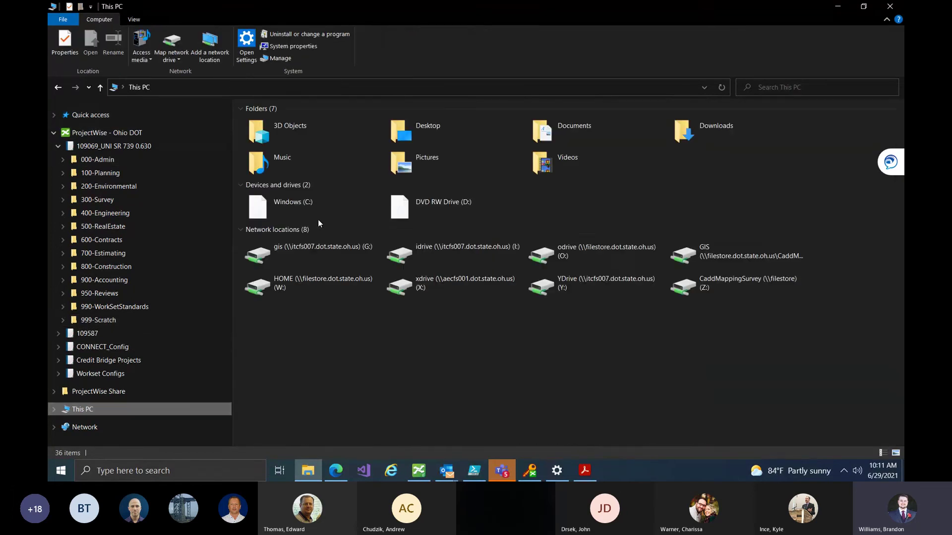
{"action": "double_click", "coordinate": [320, 219]}
{"action": "scroll", "coordinate": [299, 343], "scroll_direction": "down", "scroll_amount": 5}
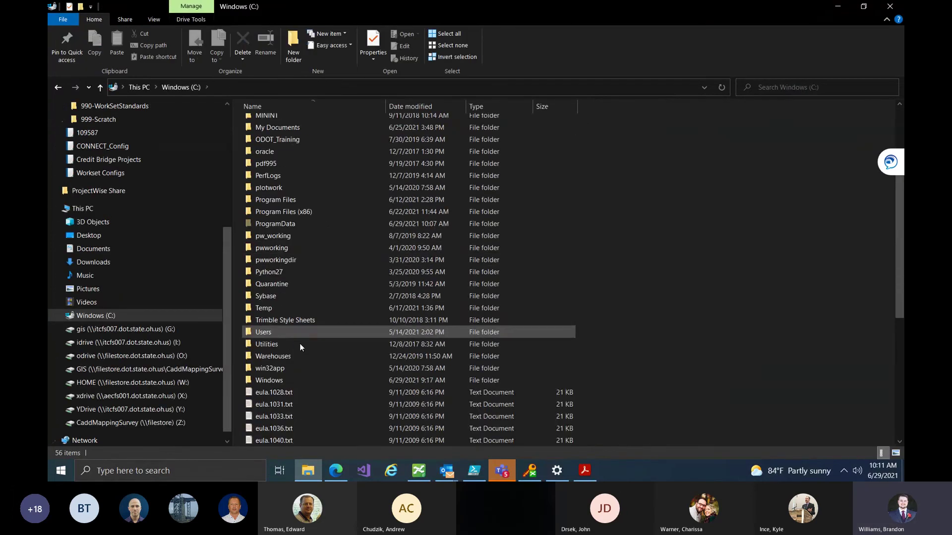
{"action": "double_click", "coordinate": [293, 334]}
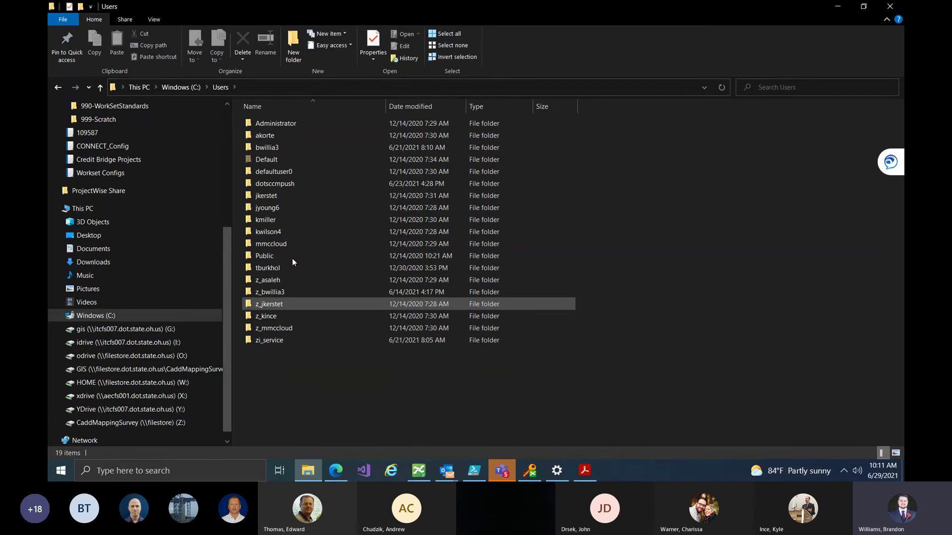
{"action": "double_click", "coordinate": [289, 148]}
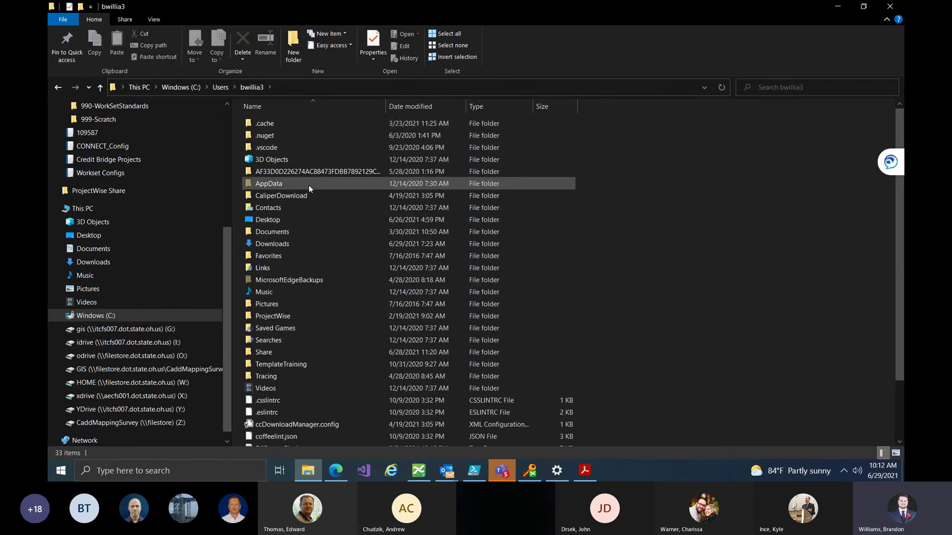
{"action": "double_click", "coordinate": [308, 185]}
- Return to ProjectWise Explorer, collapse work area 105583 and expand work area 107970 in the Ashland folder
{"action": "double_click", "coordinate": [568, 5]}
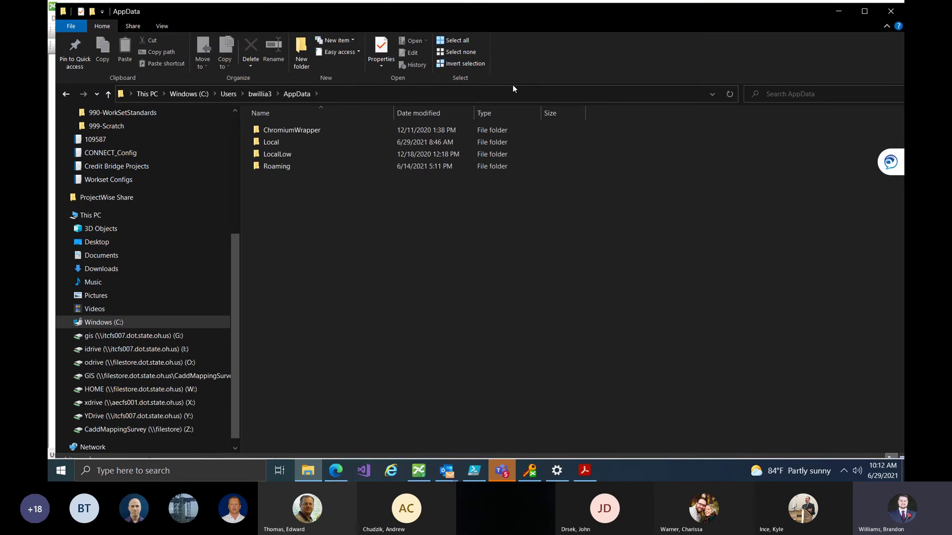
{"action": "left_click", "coordinate": [74, 133]}
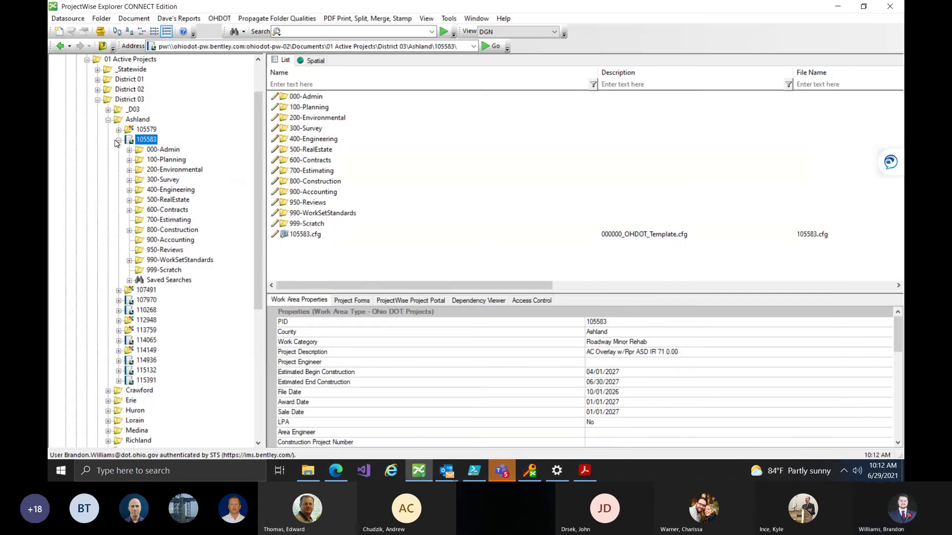
{"action": "left_click", "coordinate": [118, 140]}
{"action": "left_click", "coordinate": [119, 160]}
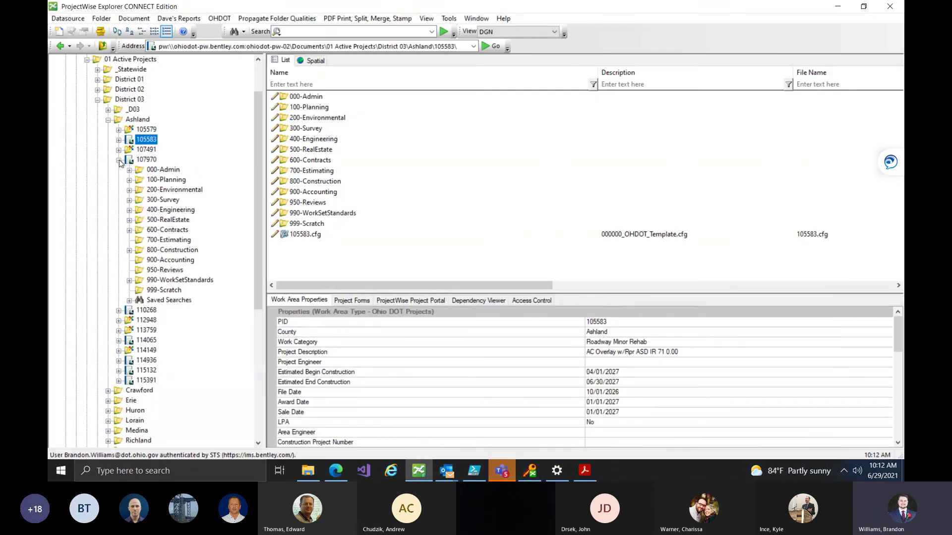
- Open work area 107970 and view the discipline folders inside its 400-Engineering folder
{"action": "left_click", "coordinate": [143, 160]}
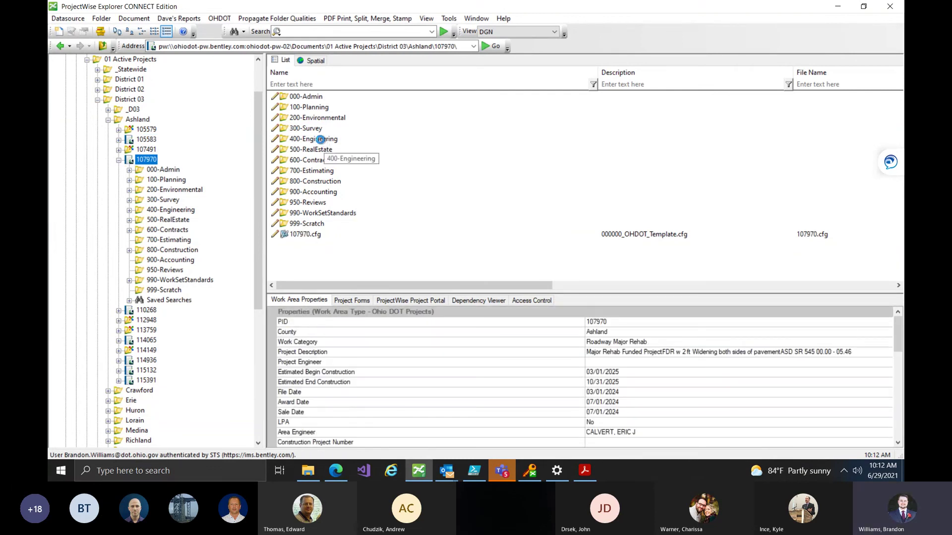
{"action": "double_click", "coordinate": [321, 140]}
{"action": "right_click", "coordinate": [321, 139]}
{"action": "left_click", "coordinate": [308, 228]}
{"action": "double_click", "coordinate": [306, 151]}
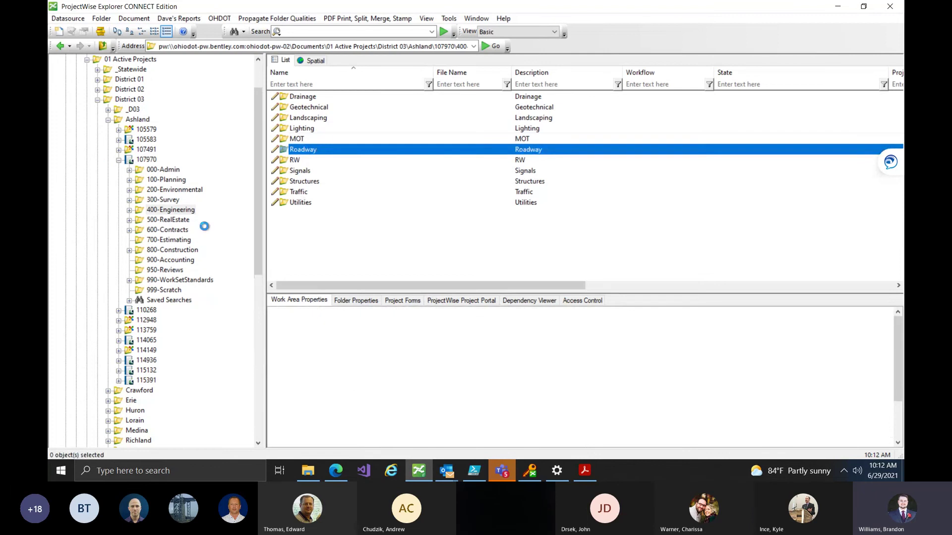
{"action": "left_click", "coordinate": [129, 210]}
{"action": "left_click", "coordinate": [171, 209]}
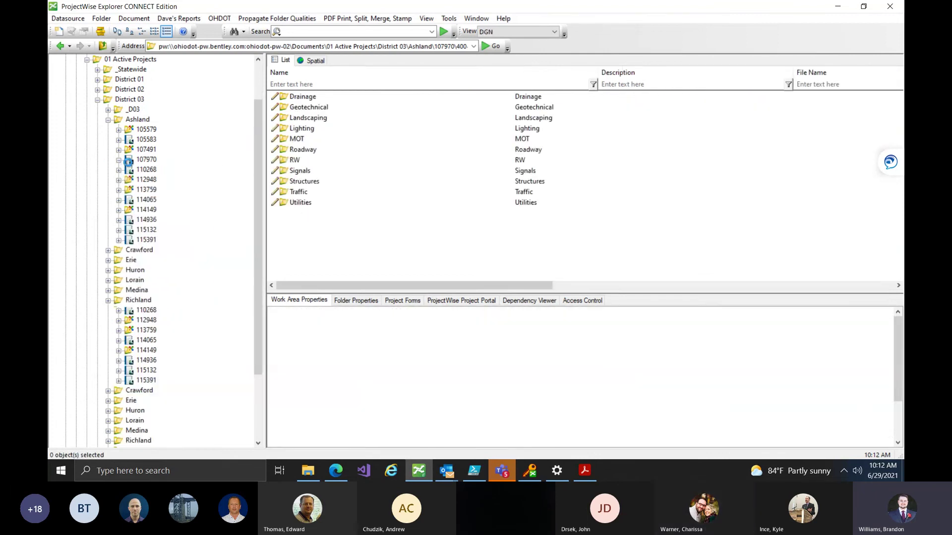
- Collapse work area 107970, expand 110268 and check the subfolders of 100-Planning, 200-Environmental and 400-Engineering
{"action": "left_click", "coordinate": [119, 160]}
{"action": "left_click", "coordinate": [119, 170]}
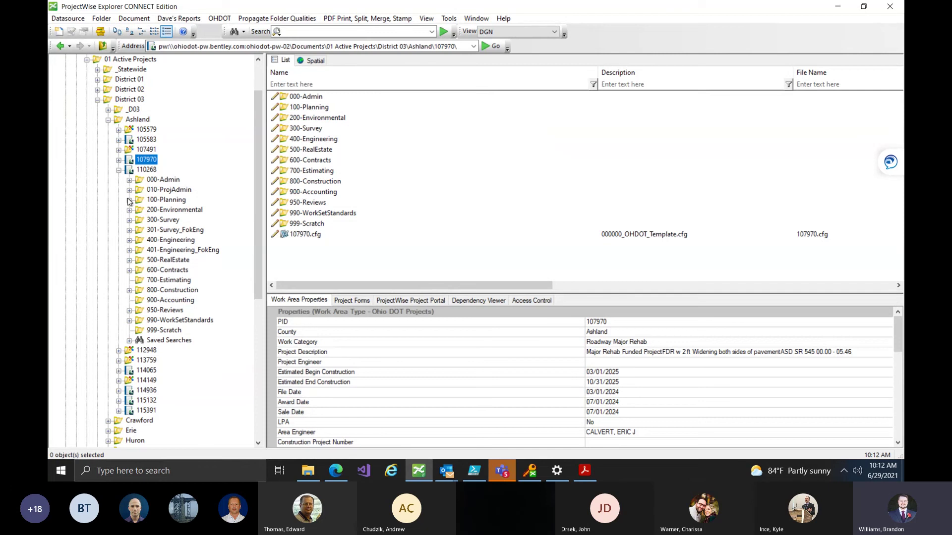
{"action": "left_click", "coordinate": [129, 200]}
{"action": "left_click", "coordinate": [129, 260]}
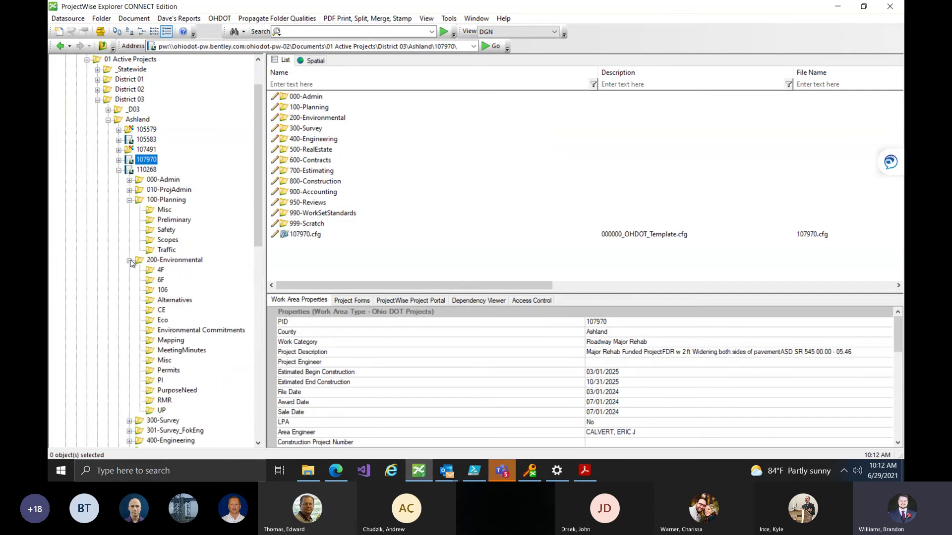
{"action": "left_click", "coordinate": [129, 261]}
{"action": "left_click", "coordinate": [129, 291]}
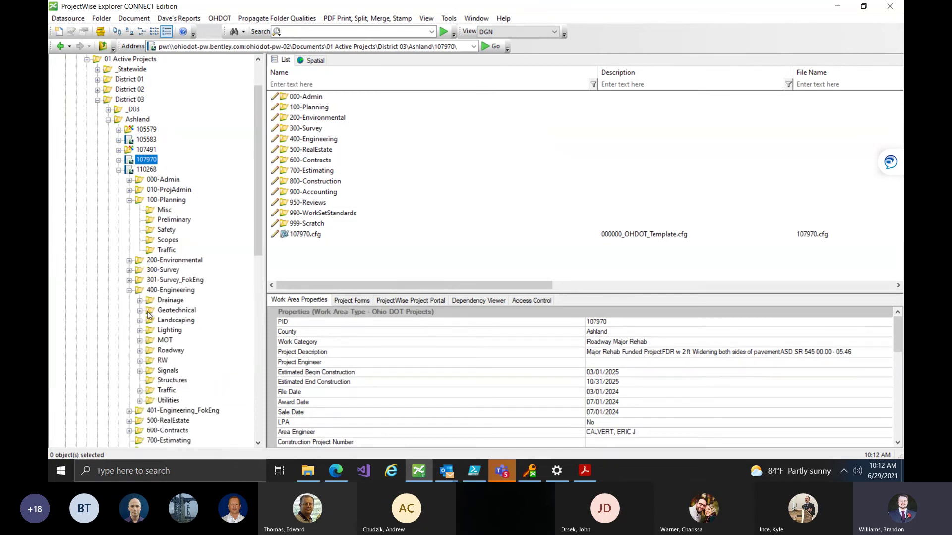
- Expand the Geotechnical folder of work area 110268, view its Basemaps folder and return to 400-Engineering
{"action": "left_click", "coordinate": [140, 311]}
{"action": "left_click", "coordinate": [168, 322]}
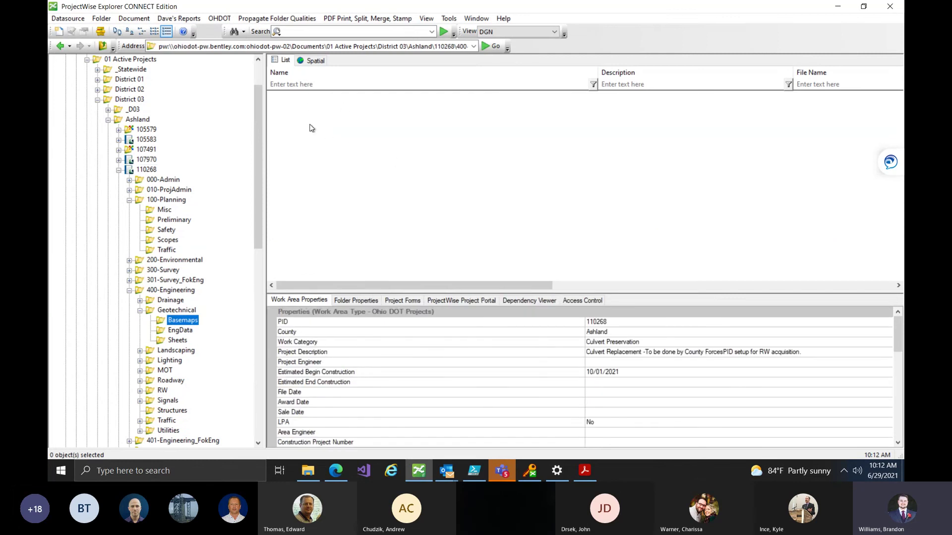
{"action": "left_click", "coordinate": [182, 311]}
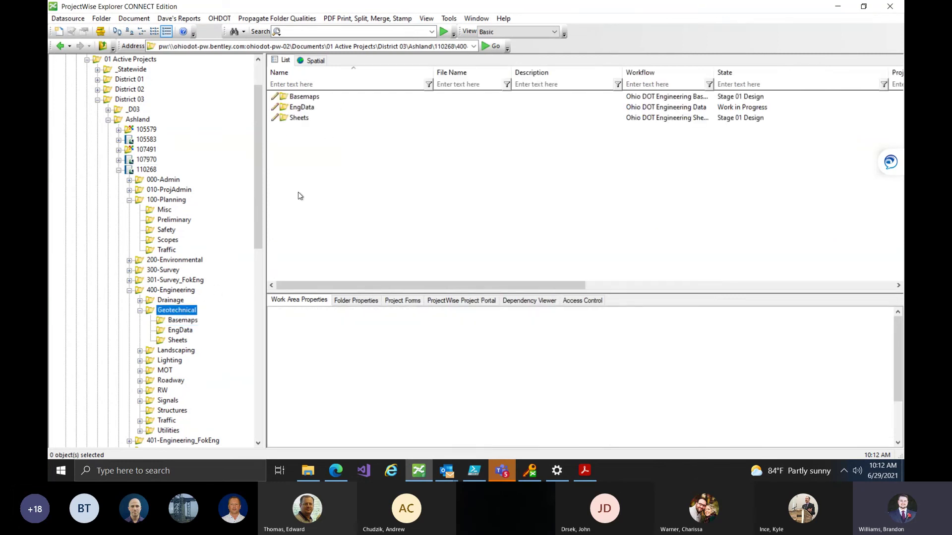
{"action": "left_click", "coordinate": [175, 291]}
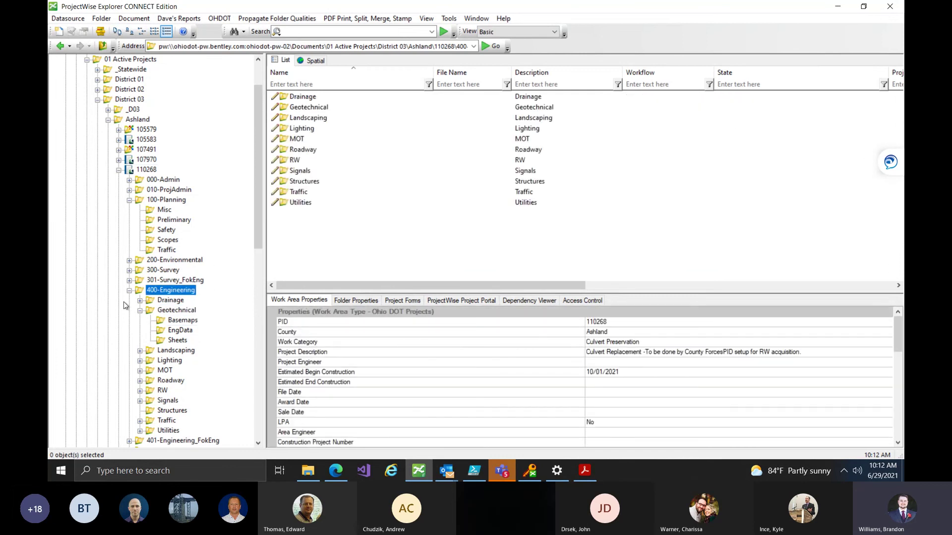
- Expand the Landscaping folder under 400-Engineering, then collapse work area 110268
{"action": "scroll", "coordinate": [130, 305], "scroll_direction": "down", "scroll_amount": 3}
{"action": "right_click", "coordinate": [141, 269]}
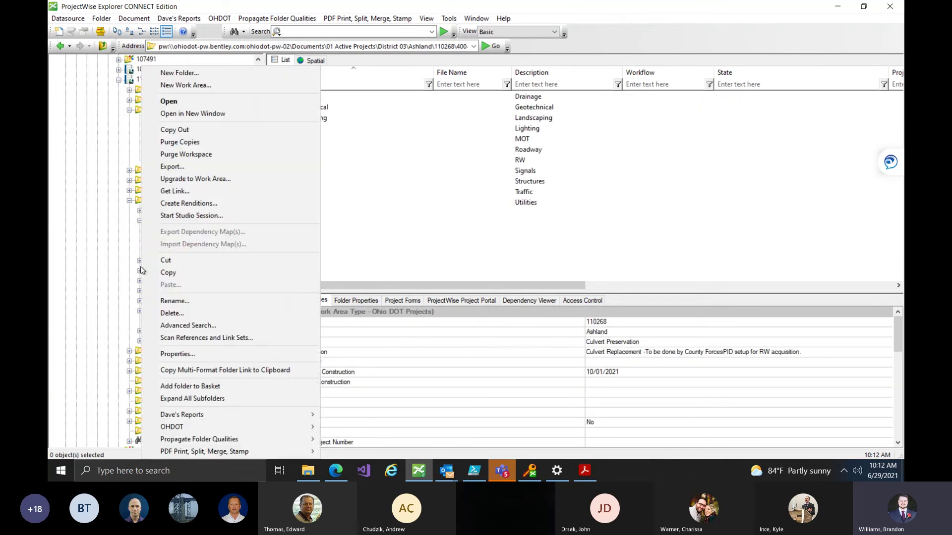
{"action": "left_click", "coordinate": [140, 261]}
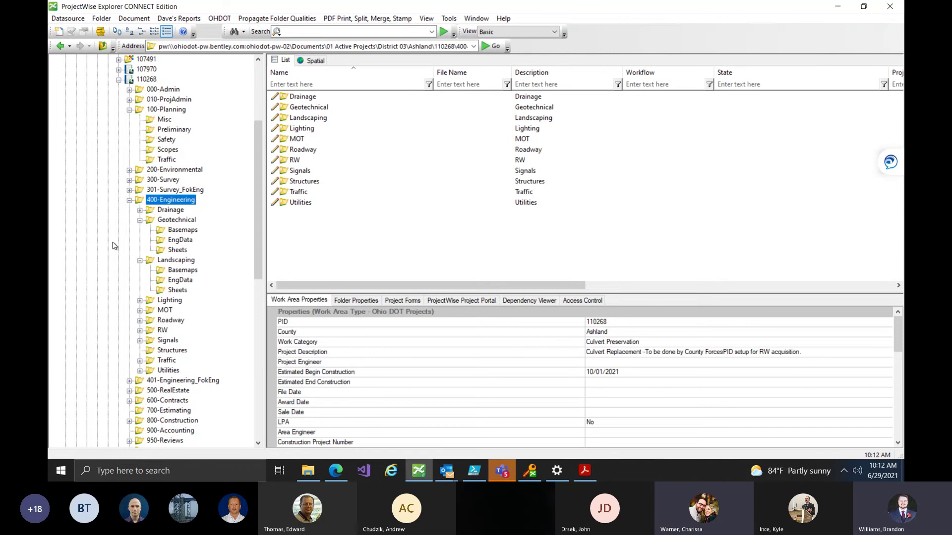
{"action": "scroll", "coordinate": [113, 245], "scroll_direction": "up", "scroll_amount": 4}
{"action": "left_click", "coordinate": [127, 200]}
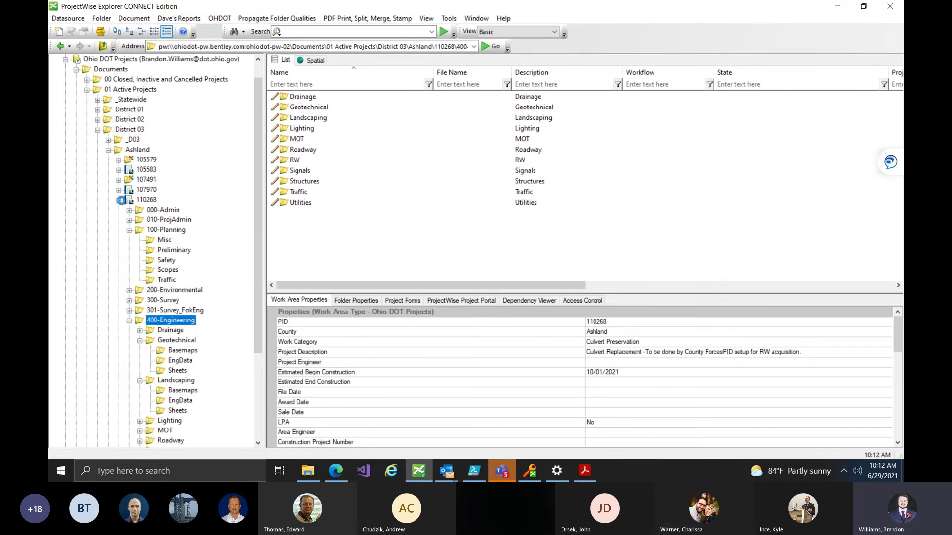
- Switch to File Explorer, maximize its window and open the Bentley folder under AppData\Local
{"action": "left_click", "coordinate": [308, 471]}
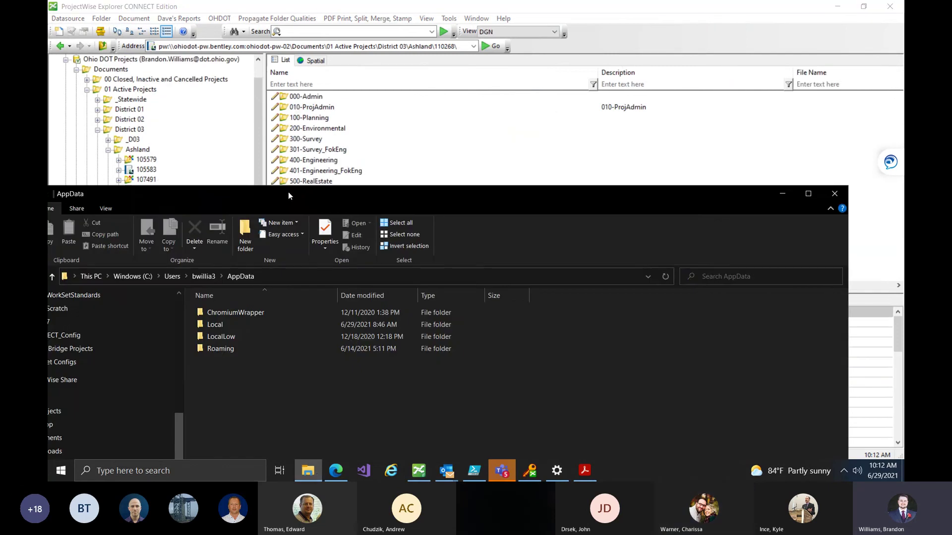
{"action": "left_click_drag", "start_coordinate": [288, 192], "coordinate": [346, 121]}
{"action": "double_click", "coordinate": [295, 252]}
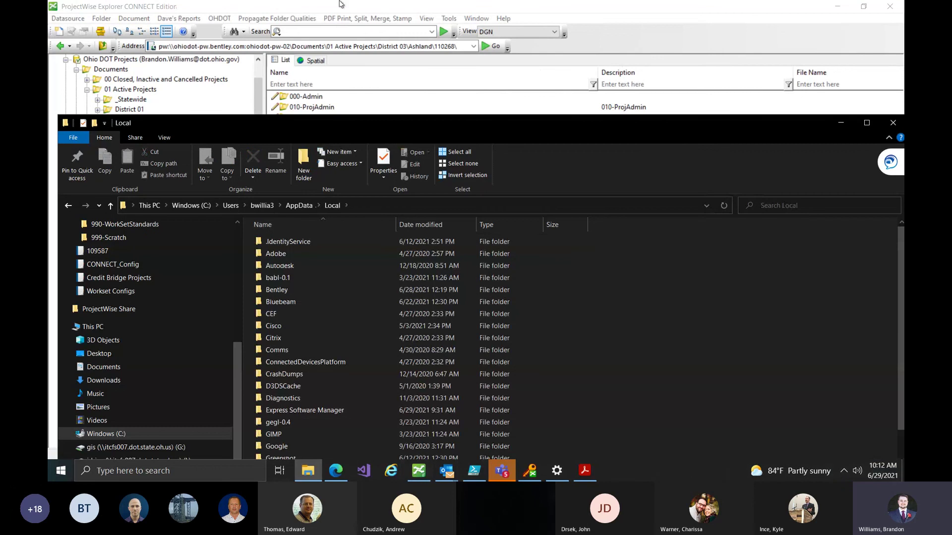
{"action": "double_click", "coordinate": [329, 125]}
{"action": "scroll", "coordinate": [315, 286], "scroll_direction": "down", "scroll_amount": 4}
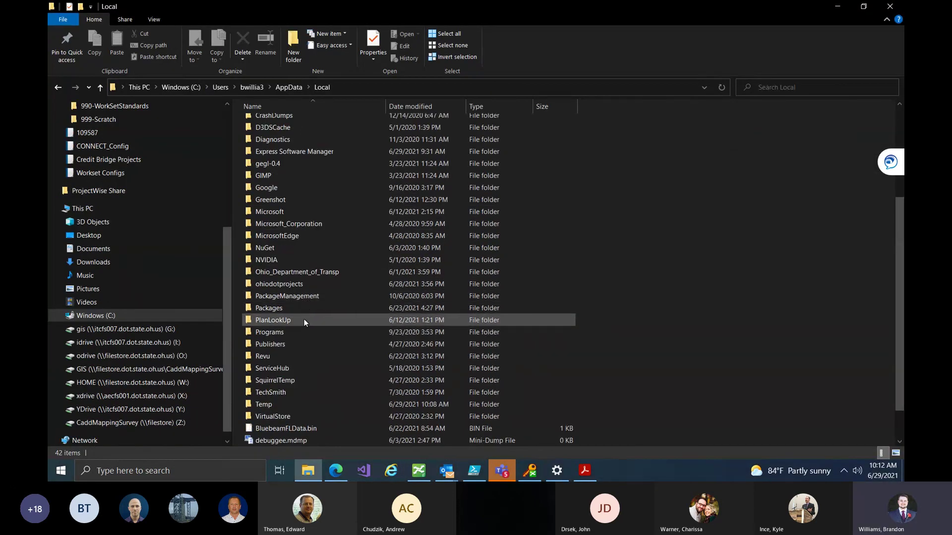
{"action": "scroll", "coordinate": [309, 296], "scroll_direction": "up", "scroll_amount": 4}
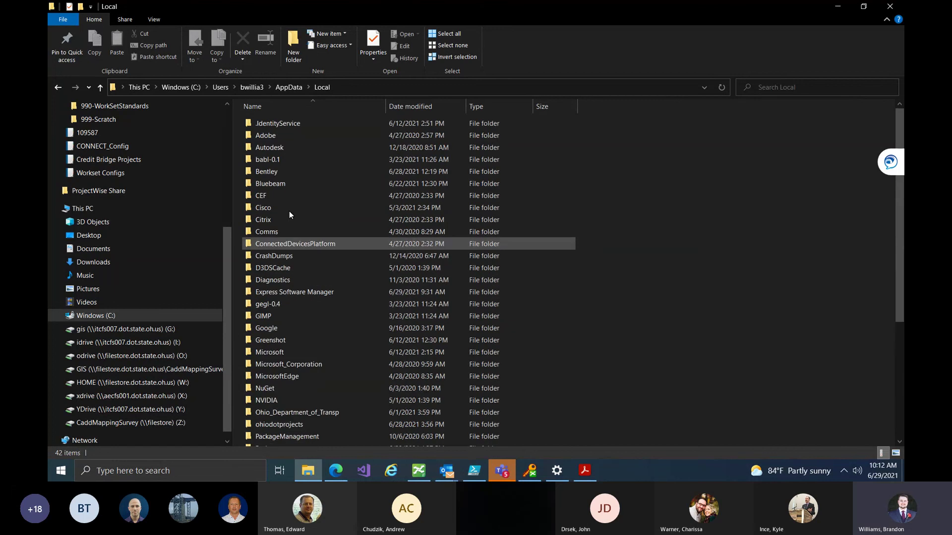
{"action": "double_click", "coordinate": [287, 173]}
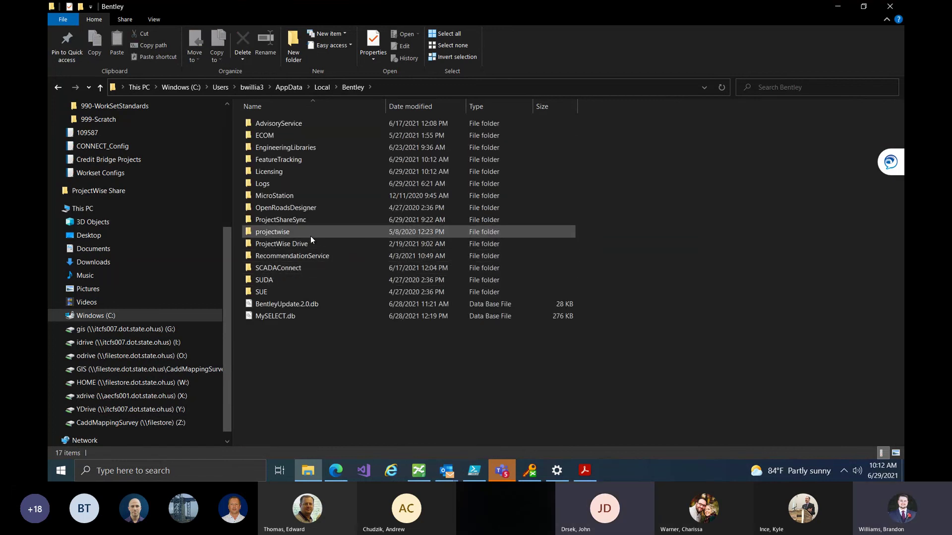
- Go back up to AppData and open the Cache folder under Roaming\Bentley\ProjectWise
{"action": "left_click", "coordinate": [306, 220]}
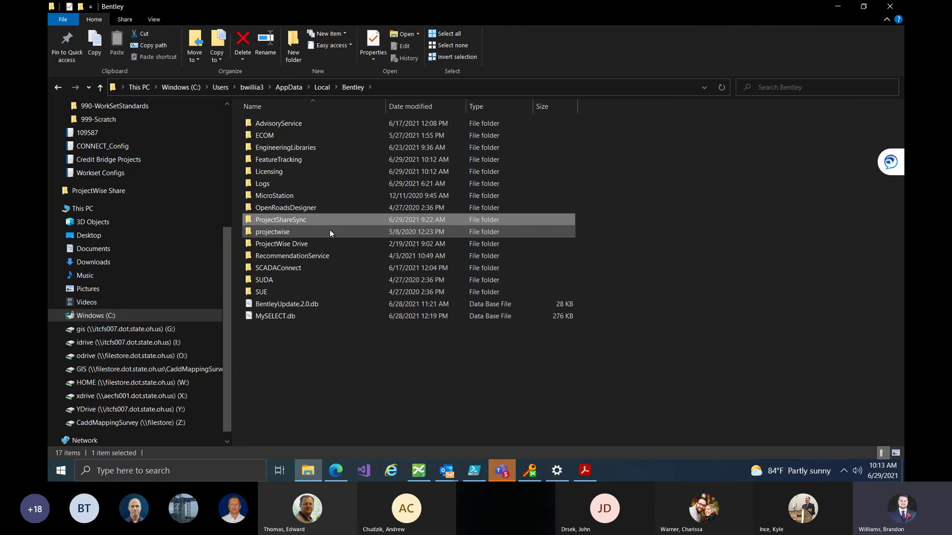
{"action": "key", "text": "alt+Up"}
{"action": "key", "text": "alt+Up"}
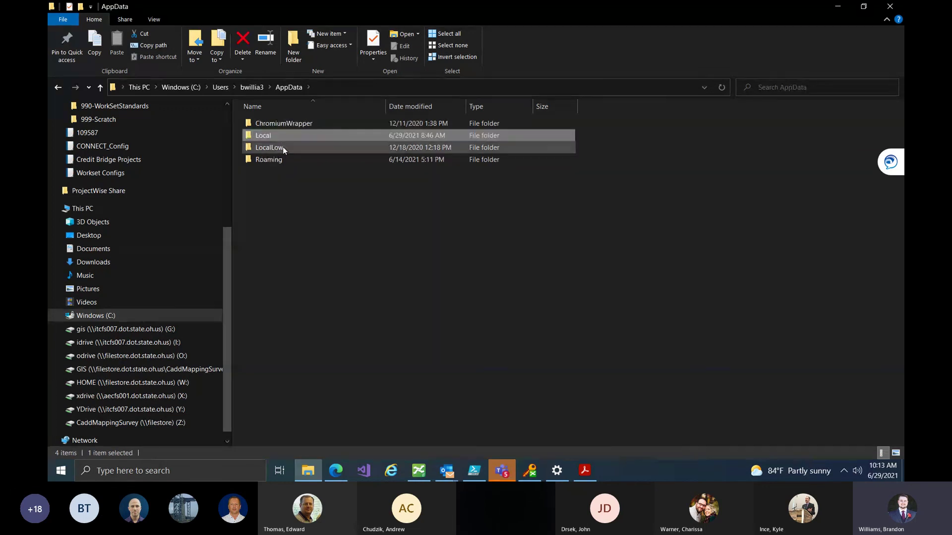
{"action": "double_click", "coordinate": [284, 157]}
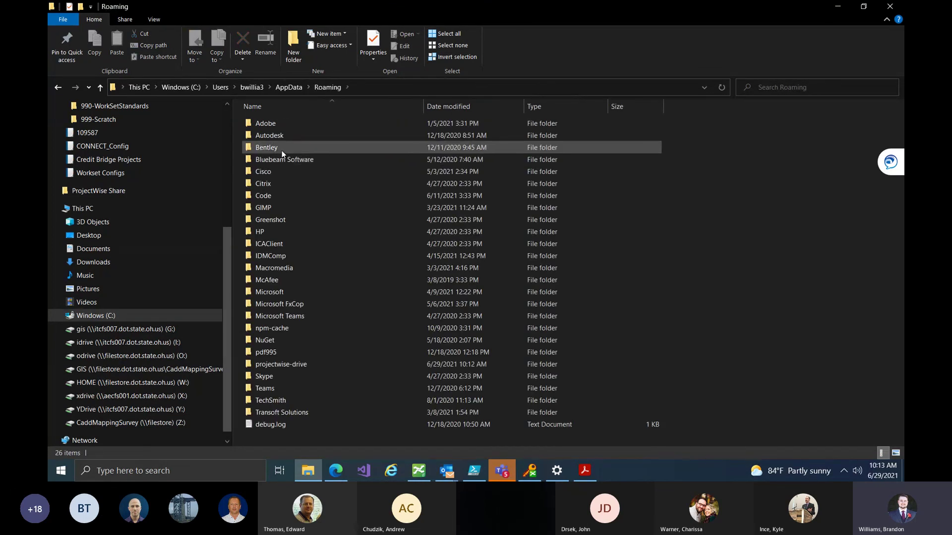
{"action": "double_click", "coordinate": [281, 149]}
{"action": "double_click", "coordinate": [284, 157]}
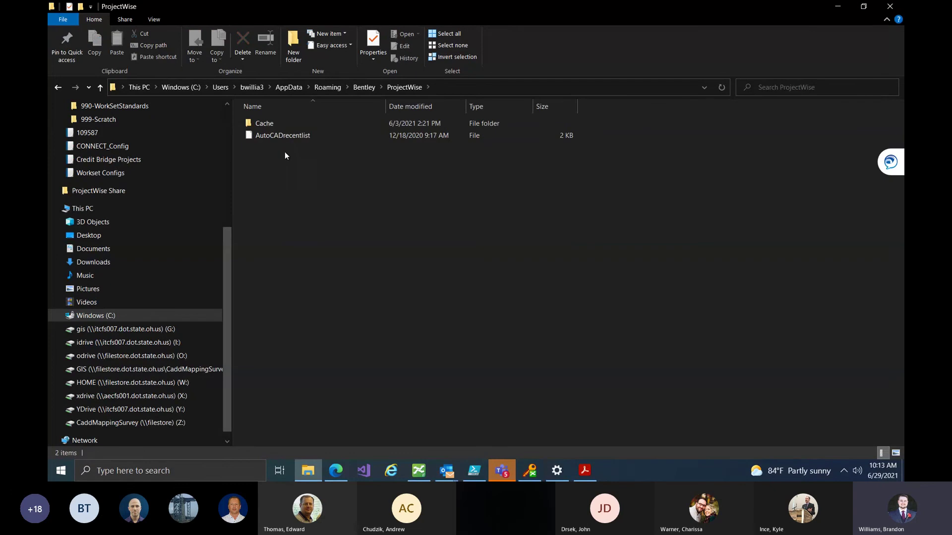
{"action": "double_click", "coordinate": [286, 124]}
- Select all the DAT files in the Cache folder, deselect them and show the folder's full path
{"action": "left_click_drag", "start_coordinate": [367, 213], "coordinate": [449, 112]}
{"action": "left_click", "coordinate": [396, 212]}
{"action": "left_click_drag", "start_coordinate": [409, 243], "coordinate": [409, 114]}
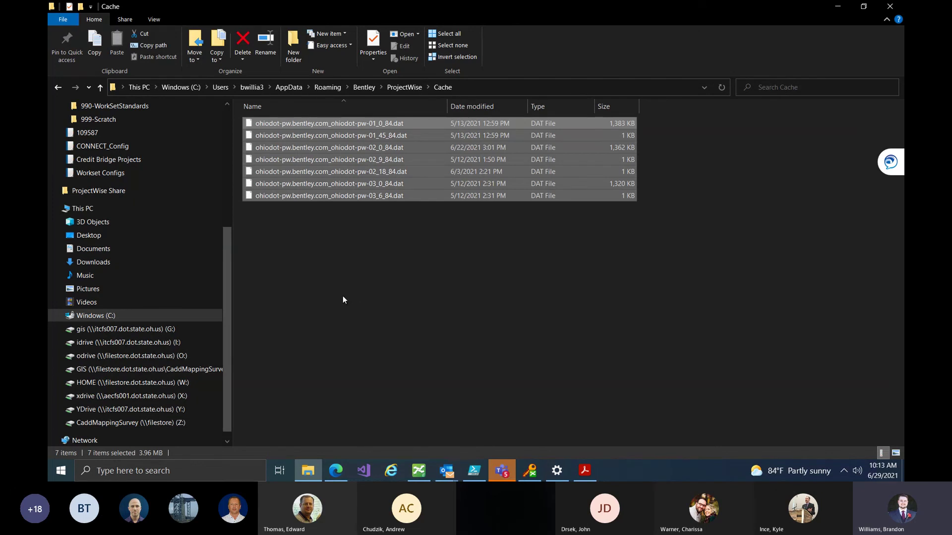
{"action": "left_click_drag", "start_coordinate": [358, 282], "coordinate": [347, 117]}
{"action": "left_click", "coordinate": [317, 293]}
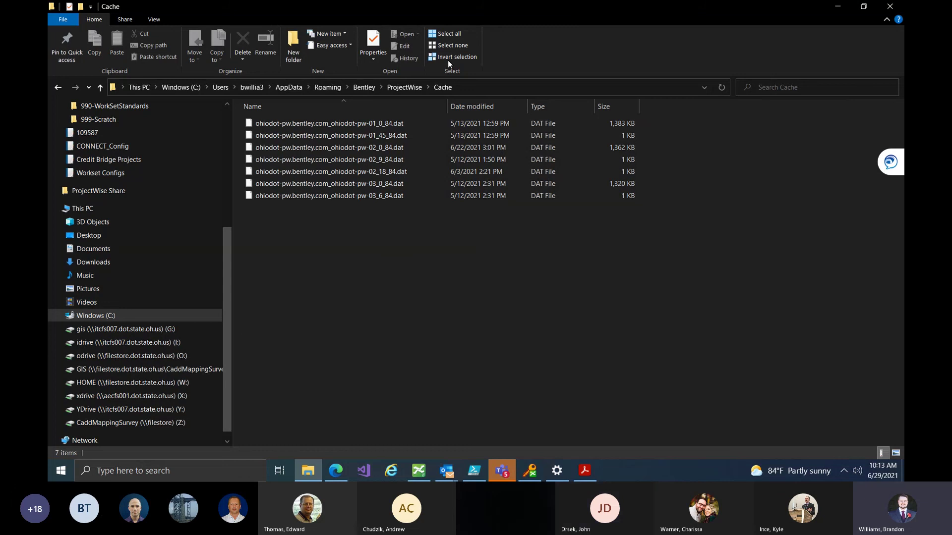
{"action": "left_click", "coordinate": [473, 88]}
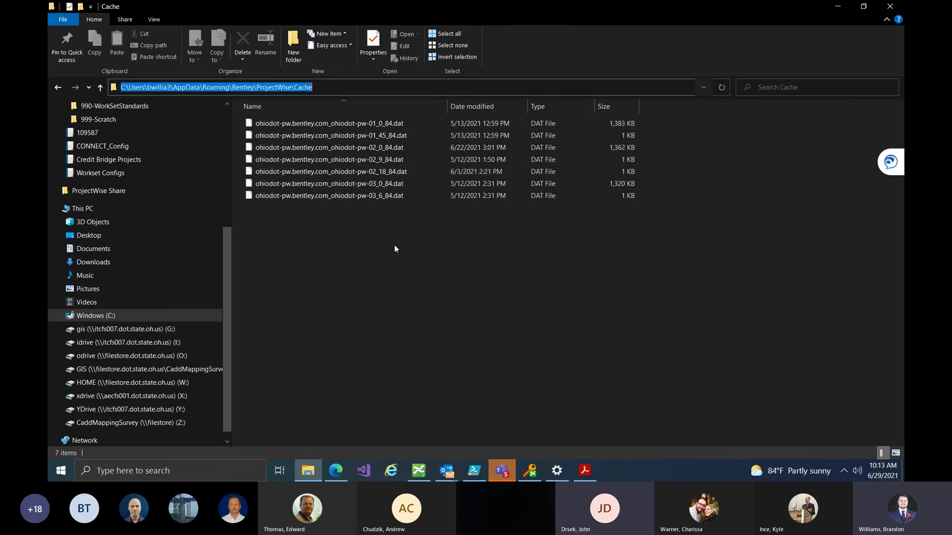
- Minimize File Explorer, ProjectWise Explorer and the remote desktop session to return to the PDF in ProjectWise Web
{"action": "left_click_drag", "start_coordinate": [757, 8], "coordinate": [596, 100]}
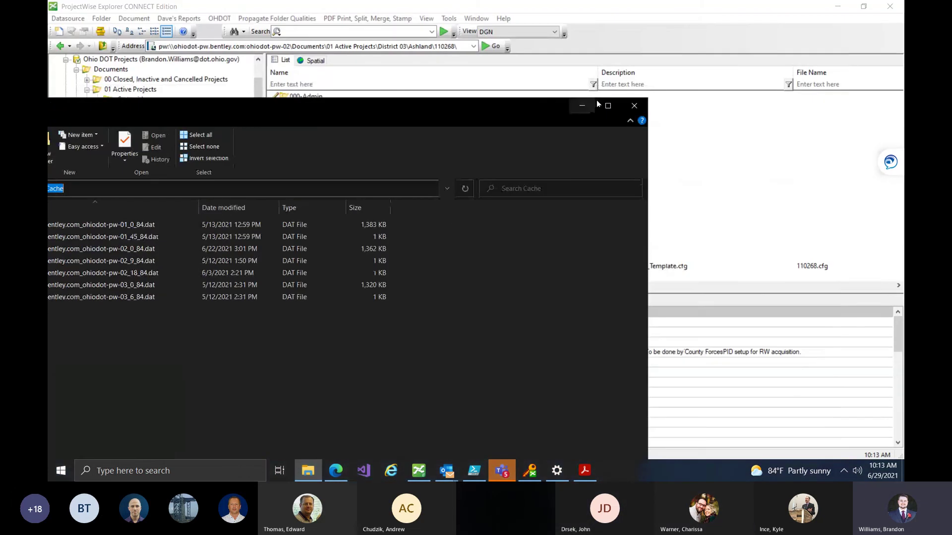
{"action": "left_click", "coordinate": [583, 106]}
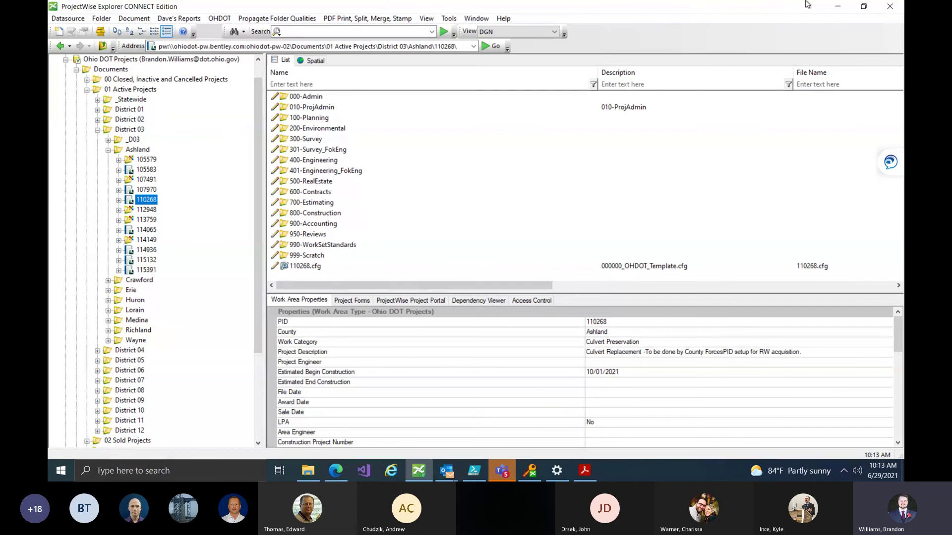
{"action": "left_click", "coordinate": [837, 6]}
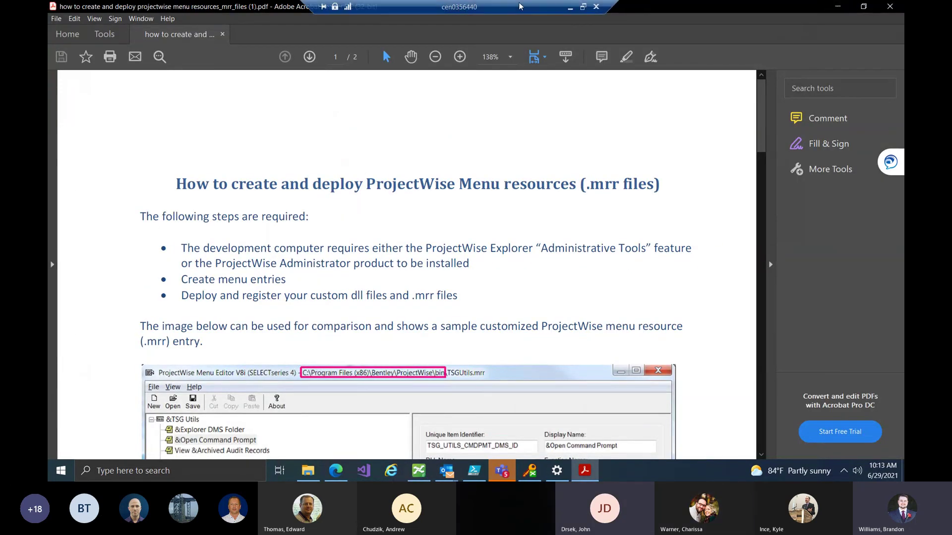
{"action": "double_click", "coordinate": [519, 6]}
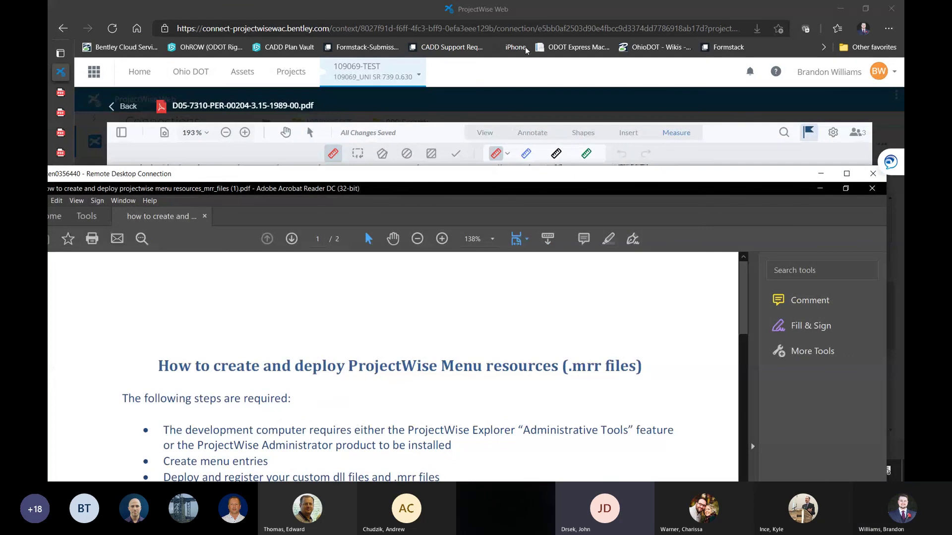
{"action": "left_click", "coordinate": [821, 173]}
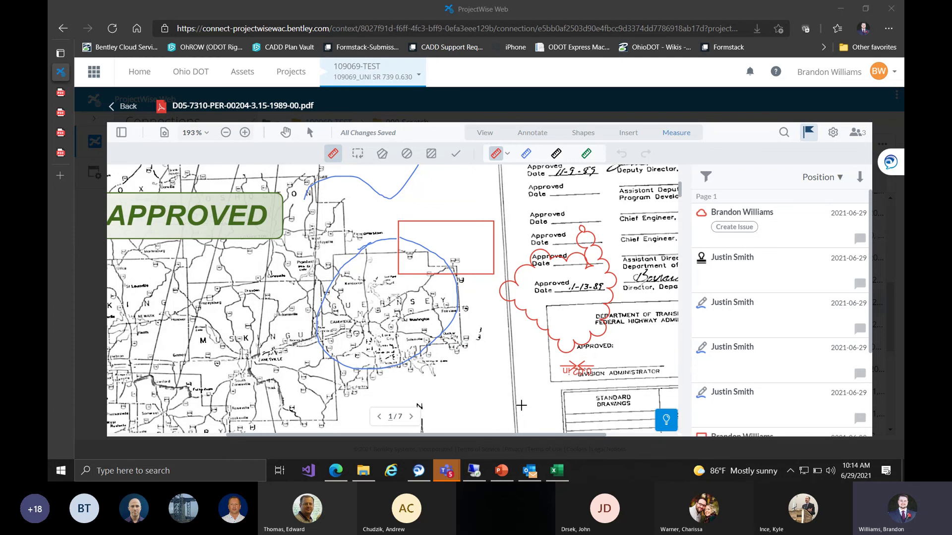
- Check the local drives and Downloads folder in File Explorer, collapse This PC and return to ProjectWise Web
{"action": "left_click", "coordinate": [363, 478]}
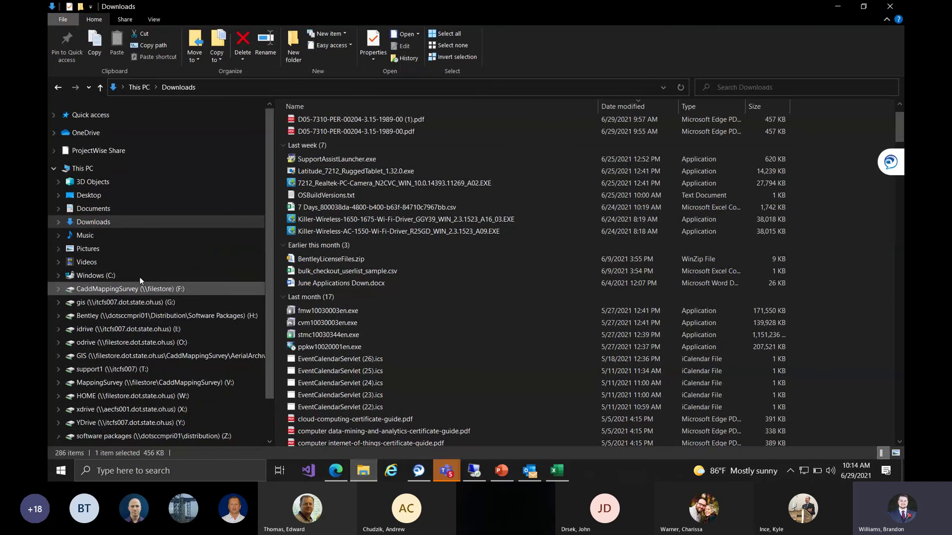
{"action": "left_click", "coordinate": [55, 169]}
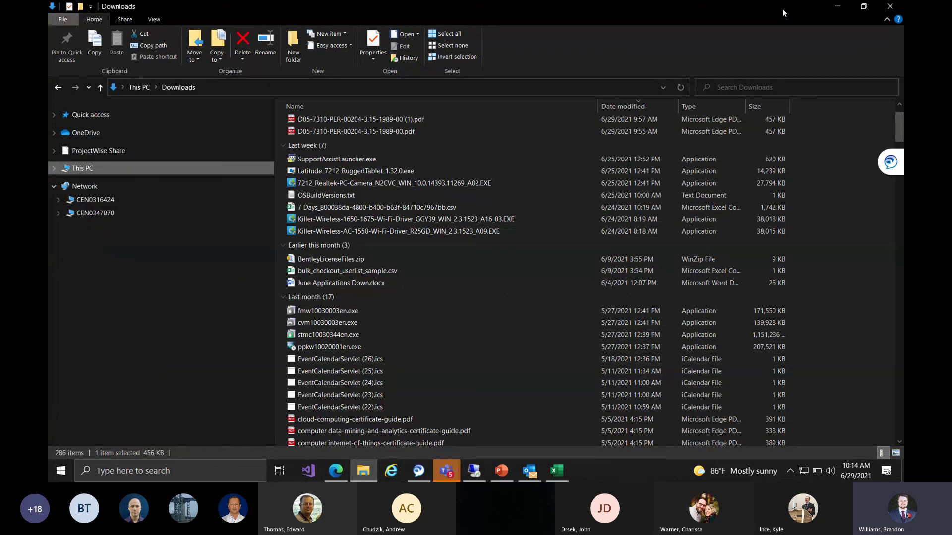
{"action": "left_click", "coordinate": [837, 7]}
{"action": "mouse_move", "coordinate": [452, 474]}
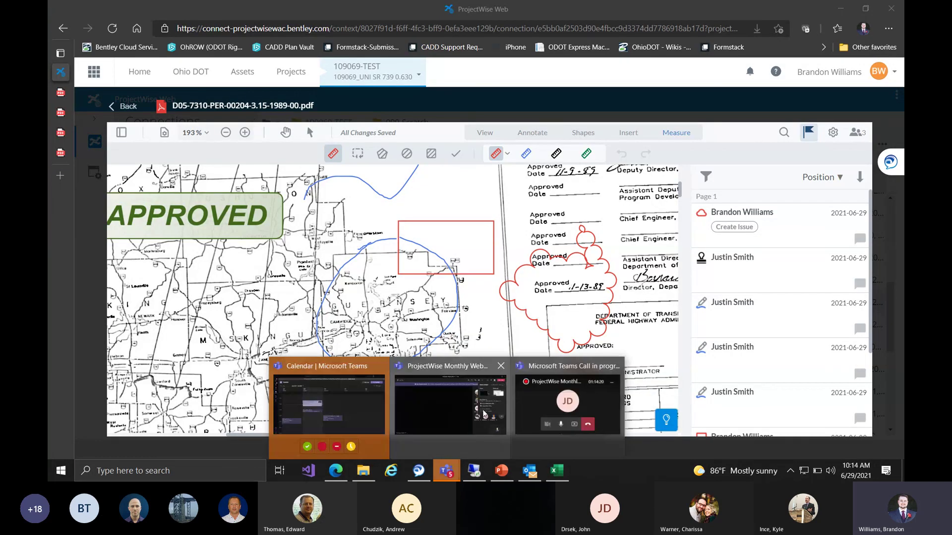